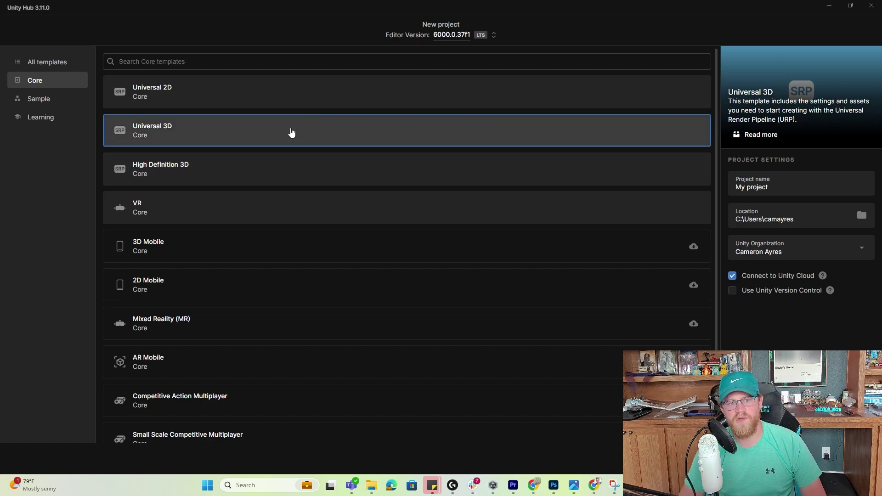
# Step: Create a project named WeaponArsenal from the VR core template and dismiss its welcome dialog
pyautogui.click(201, 209)
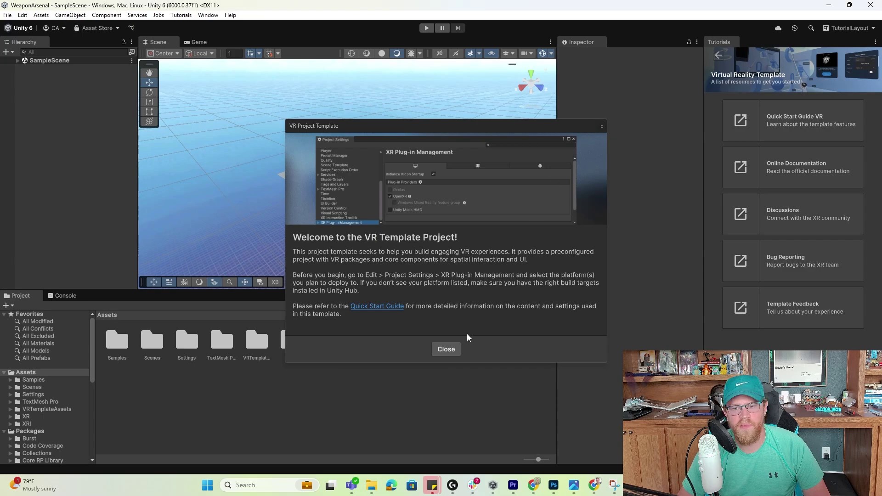
pyautogui.click(446, 349)
# Step: Review the Android plug-in providers under XR Plug-in Management, plus OpenXR's enabled and available interaction profiles
pyautogui.click(22, 15)
pyautogui.click(86, 283)
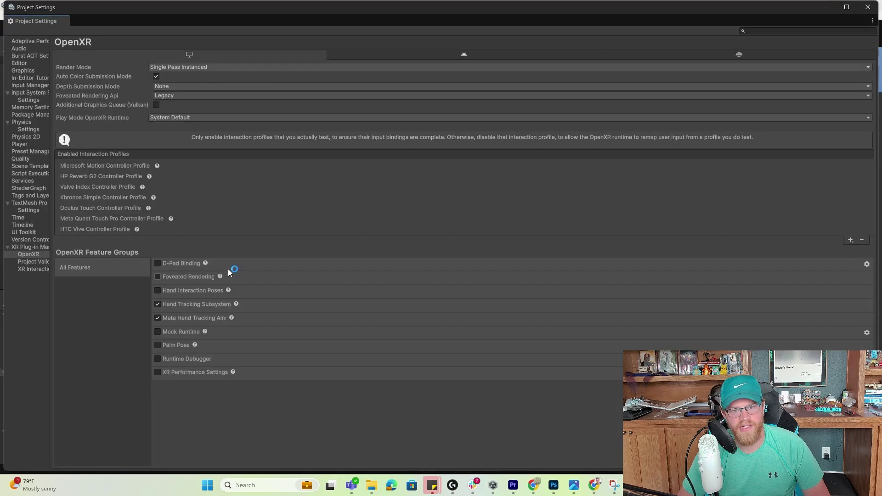
pyautogui.click(36, 248)
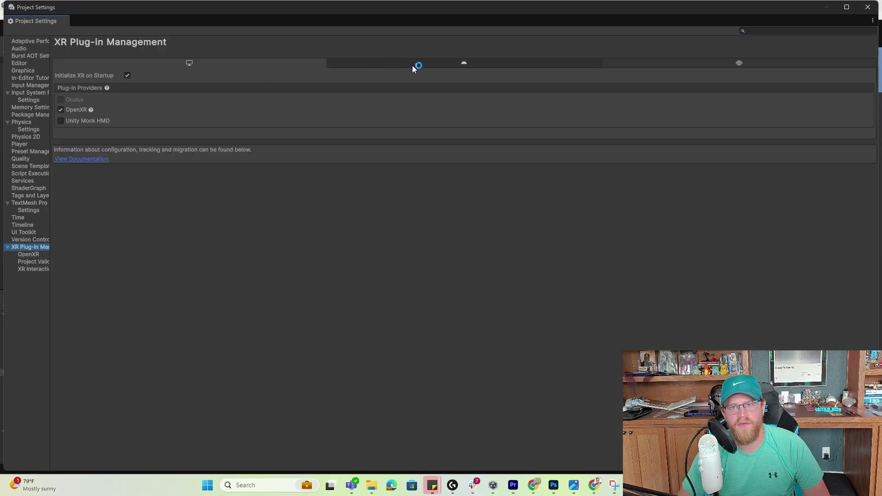
pyautogui.click(473, 63)
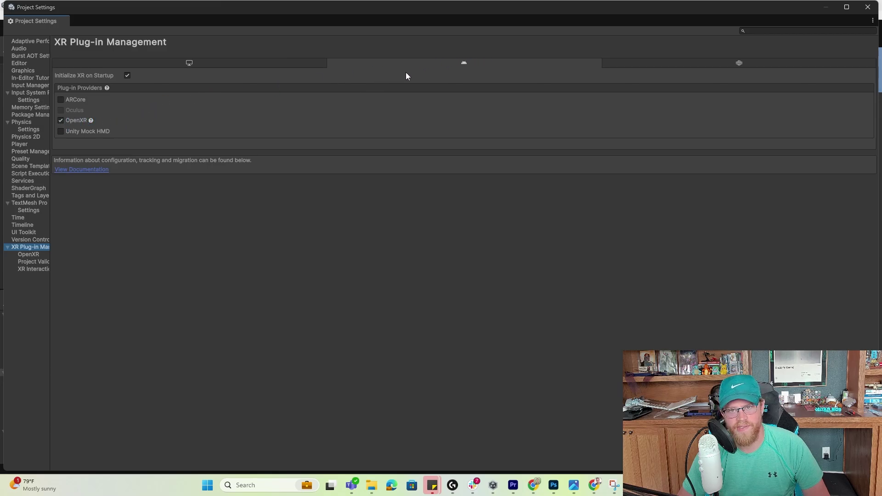
pyautogui.click(28, 254)
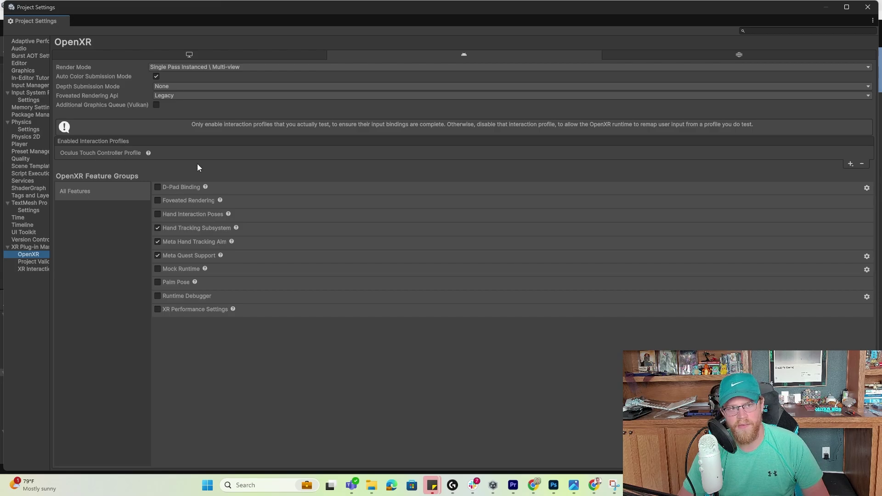
pyautogui.click(851, 164)
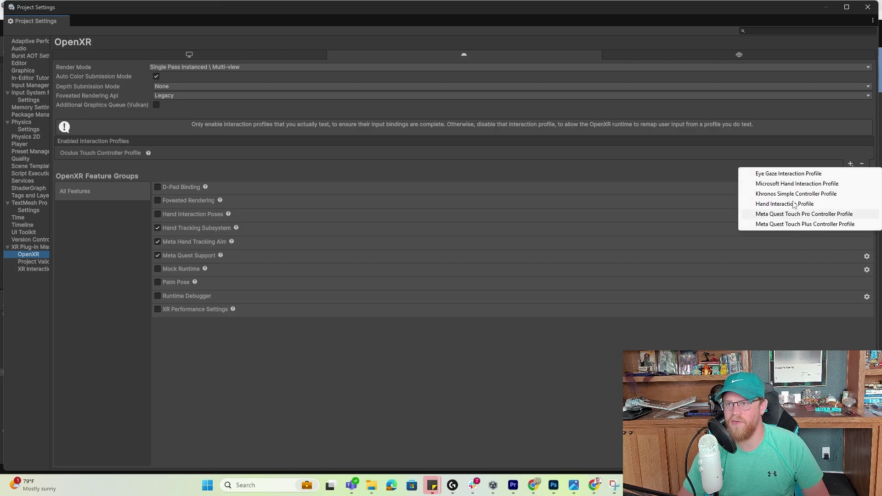
pyautogui.click(768, 322)
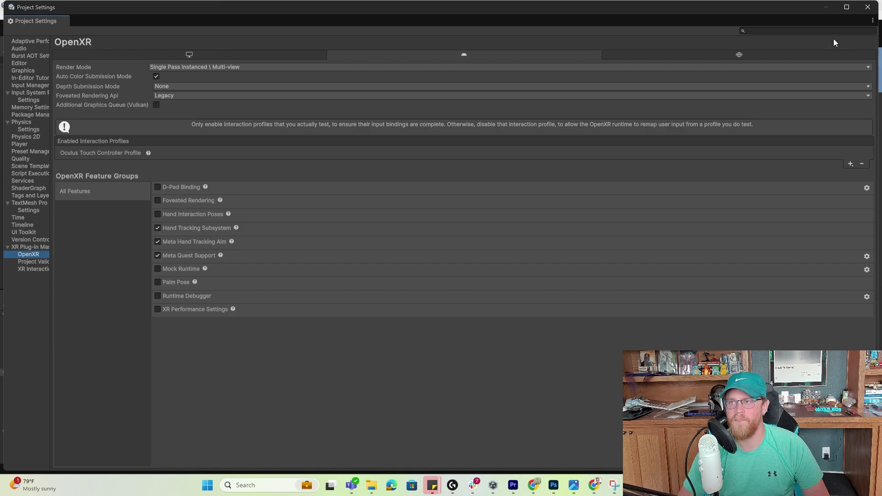
pyautogui.click(867, 7)
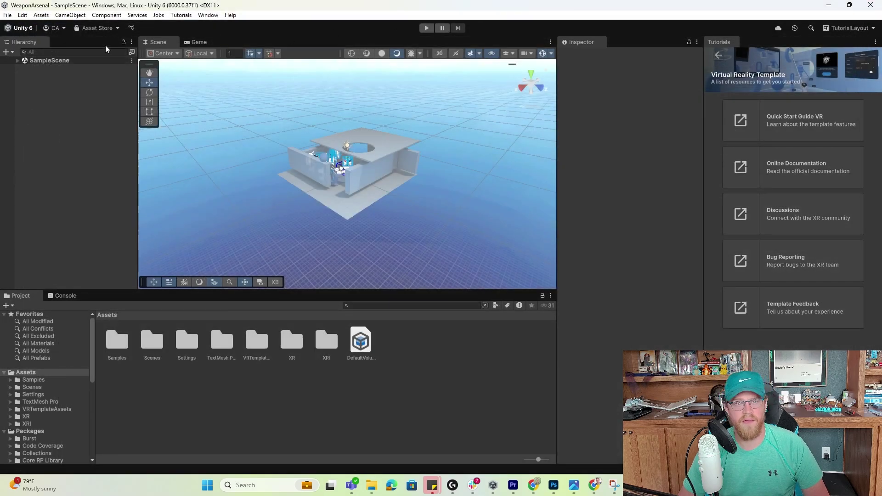
# Step: Switch the project's build platform to Android
pyautogui.click(8, 14)
pyautogui.click(46, 129)
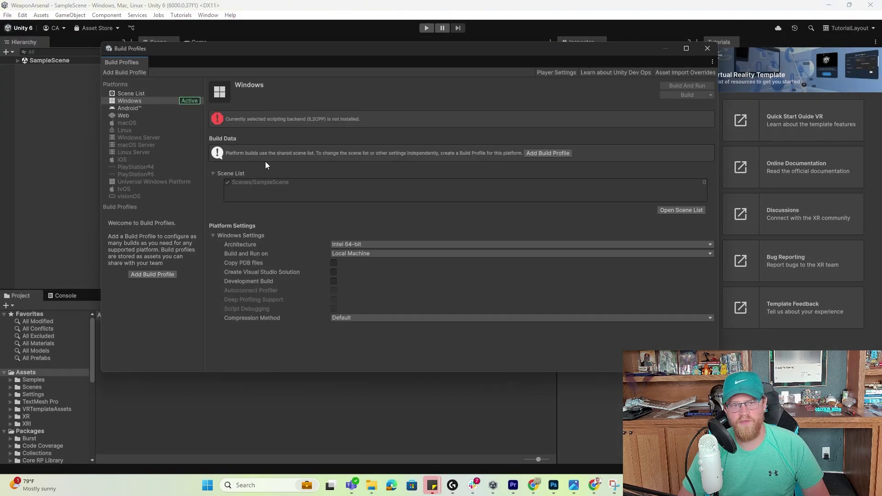
pyautogui.click(138, 108)
pyautogui.click(682, 85)
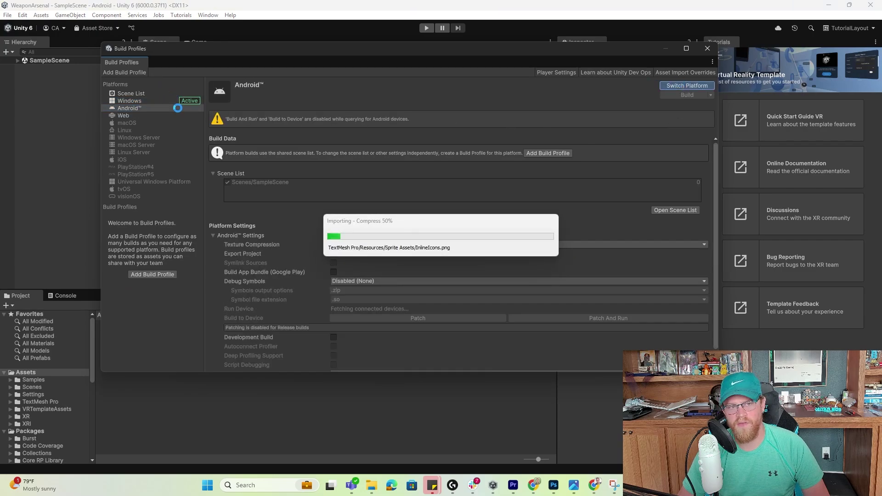
pyautogui.click(706, 49)
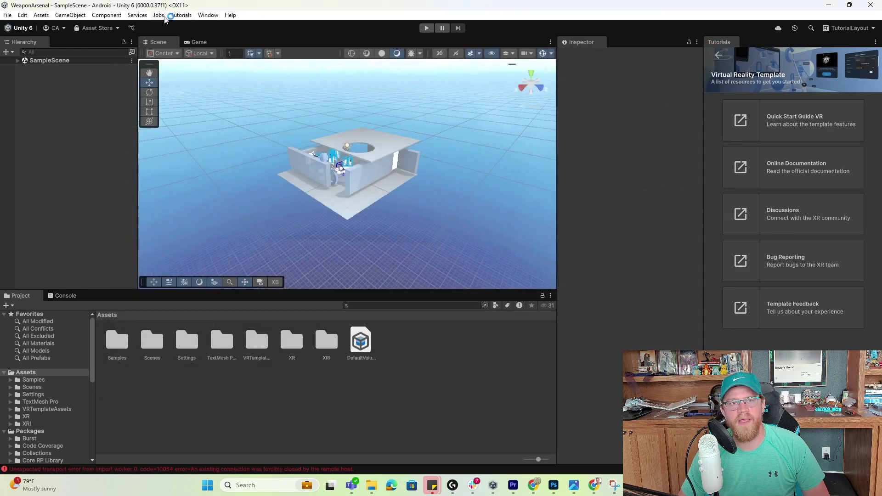
# Step: Import the Low Poly RPG Weapons package from My Assets in the Package Manager
pyautogui.click(207, 15)
pyautogui.click(235, 137)
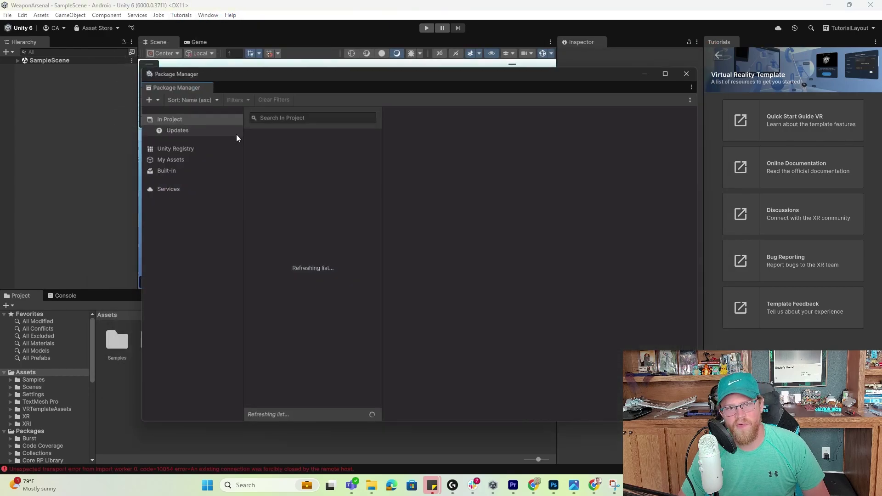
pyautogui.click(181, 161)
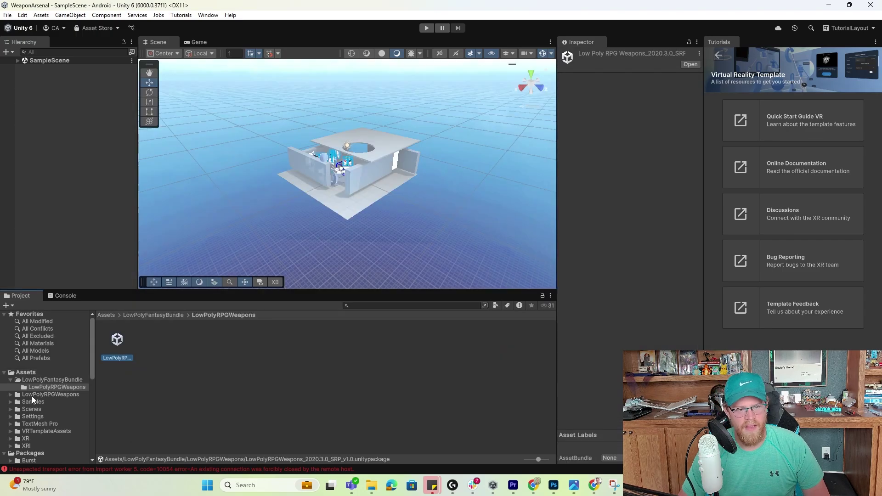
# Step: Open the Swords folder inside the Prefabs of the LowPolyRPGWeapons assets
pyautogui.click(32, 395)
pyautogui.doubleClick(187, 344)
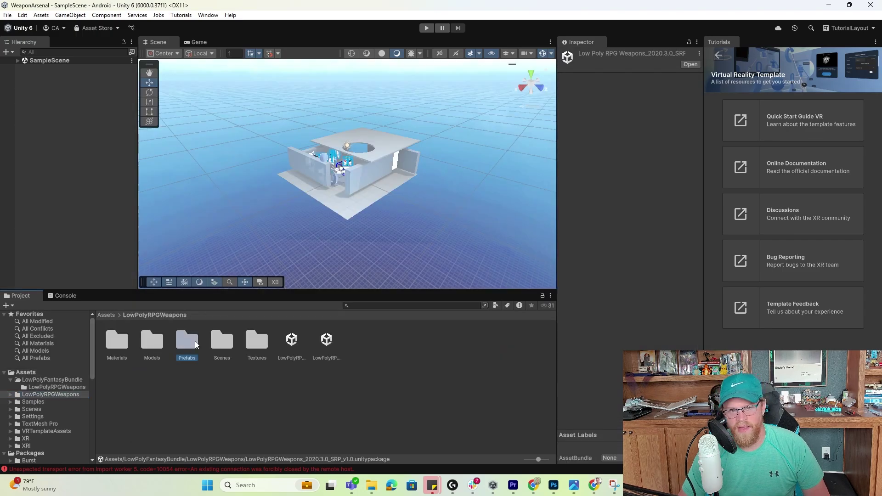
pyautogui.doubleClick(431, 342)
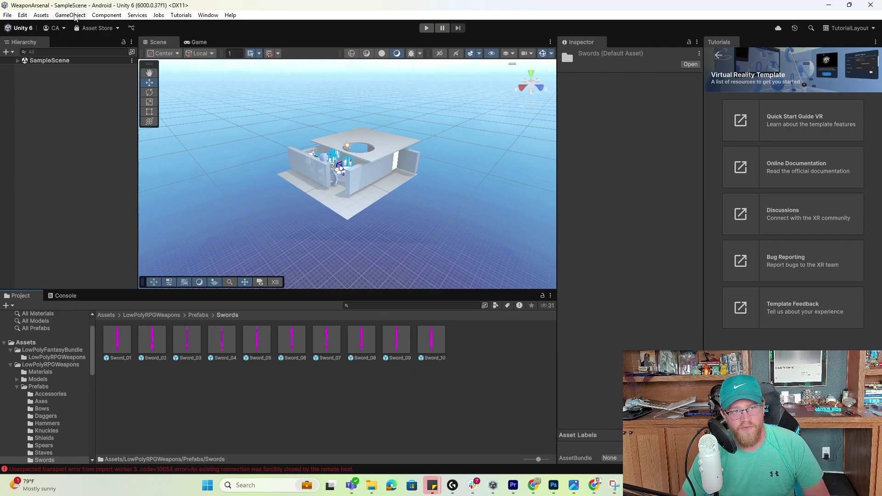
pyautogui.click(71, 15)
pyautogui.moveTo(96, 66)
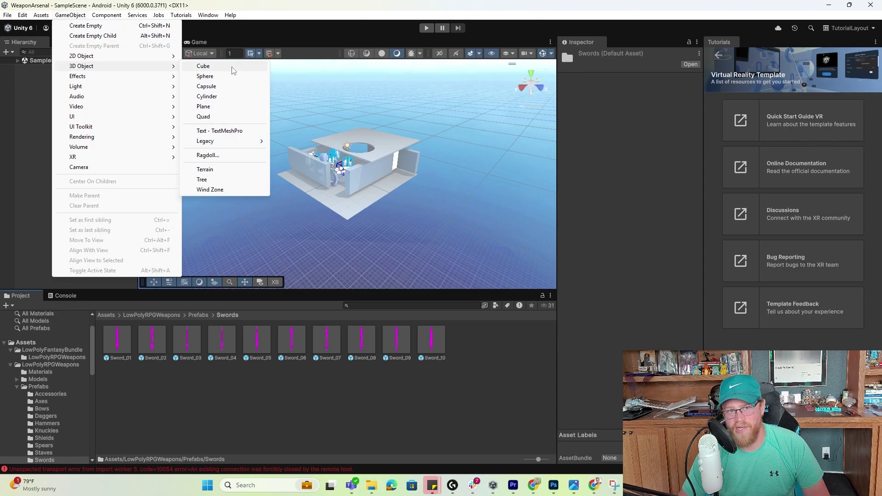
pyautogui.click(42, 167)
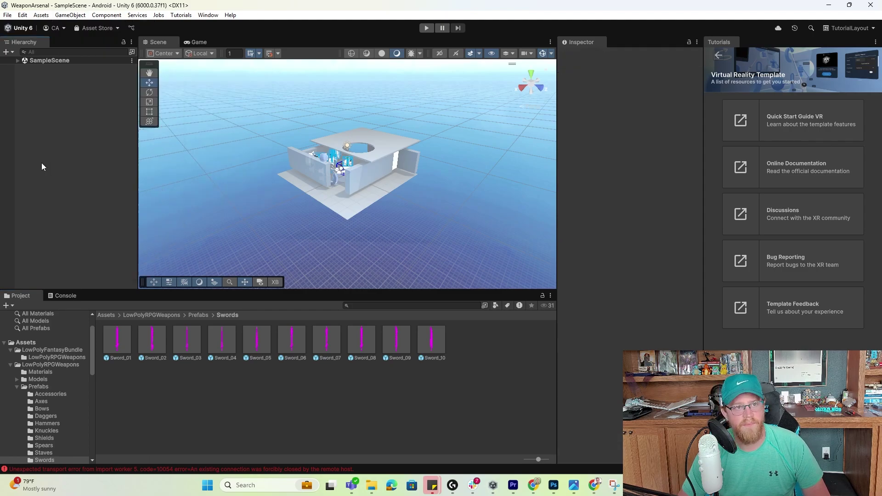
# Step: Examine the sample scene's room and the XR Origin (XR Rig) hierarchy with its camera, controllers and hands
pyautogui.keyDown('alt'); pyautogui.moveTo(328, 189); pyautogui.dragTo(386, 187, button='right'); pyautogui.keyUp('alt')
pyautogui.keyDown('alt'); pyautogui.moveTo(385, 187); pyautogui.dragTo(364, 179); pyautogui.keyUp('alt')
pyautogui.scroll(-3, 360, 180)
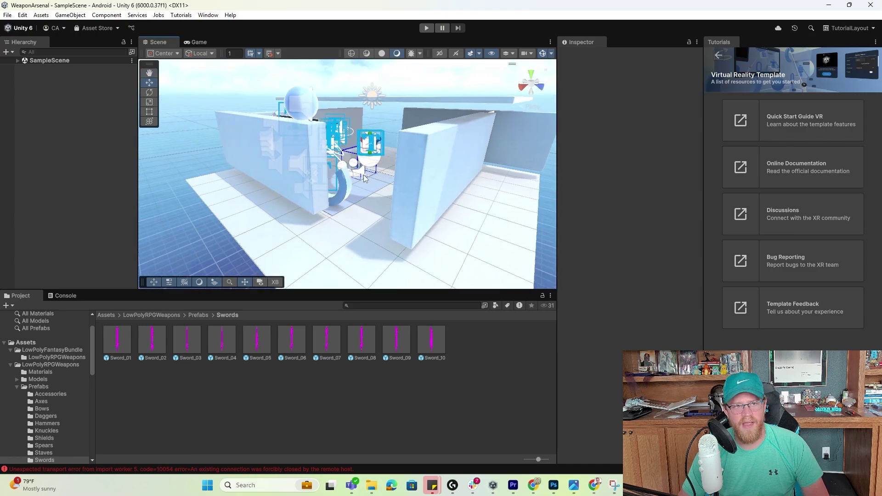
pyautogui.click(18, 61)
pyautogui.click(46, 68)
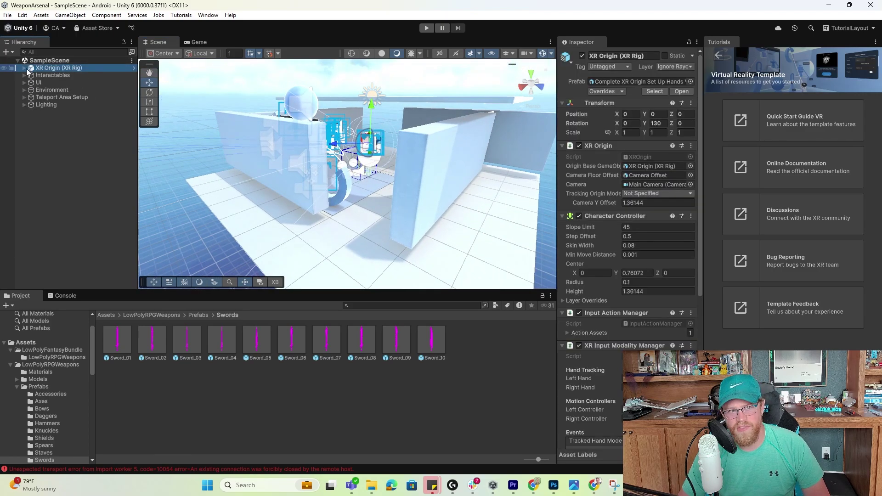
pyautogui.click(24, 68)
pyautogui.click(30, 75)
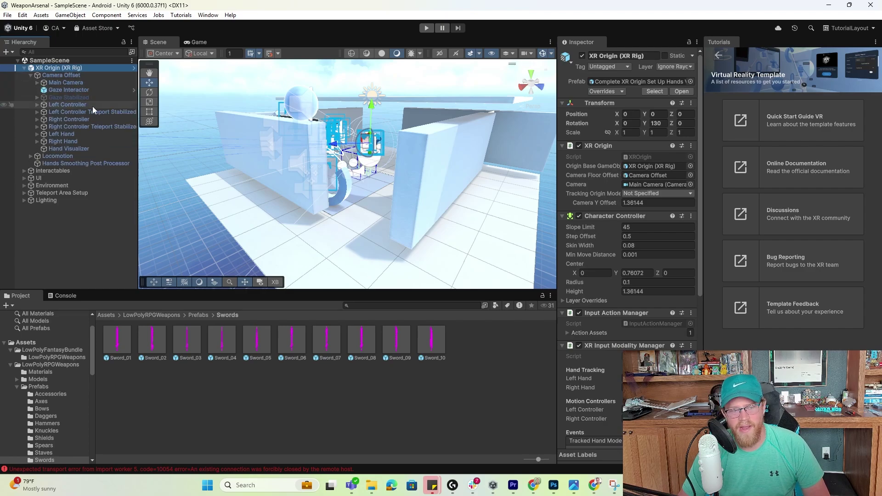
pyautogui.click(24, 68)
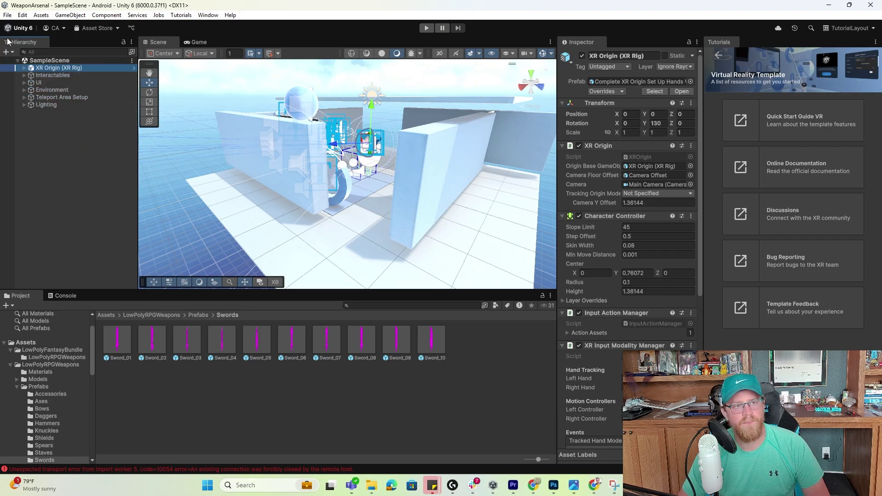
# Step: Create a new scene from the VR (Basic) scene template
pyautogui.click(6, 16)
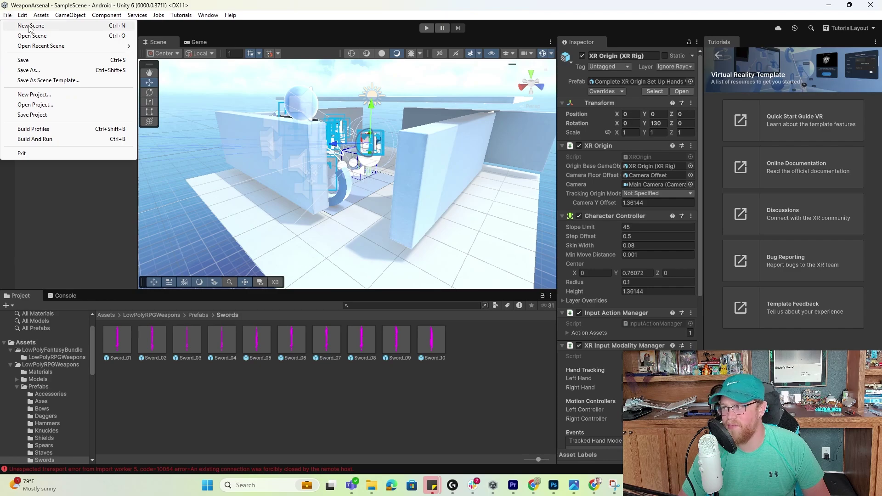
pyautogui.click(31, 26)
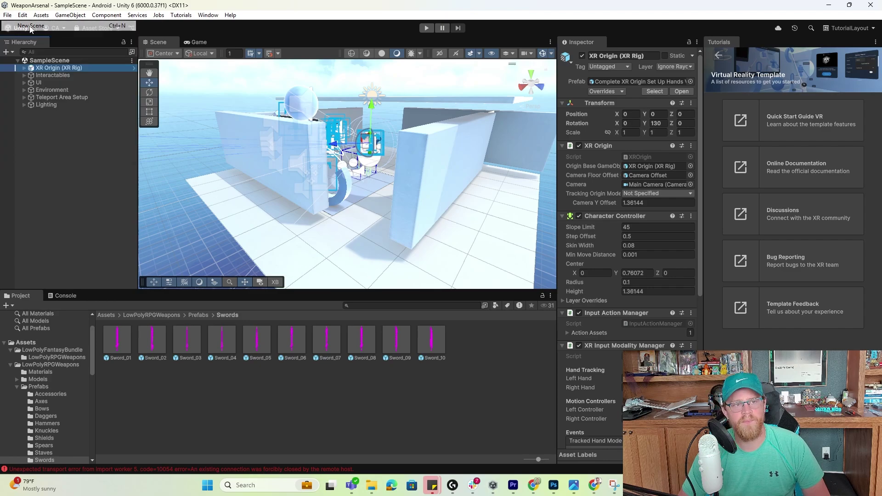
pyautogui.click(300, 264)
pyautogui.click(298, 300)
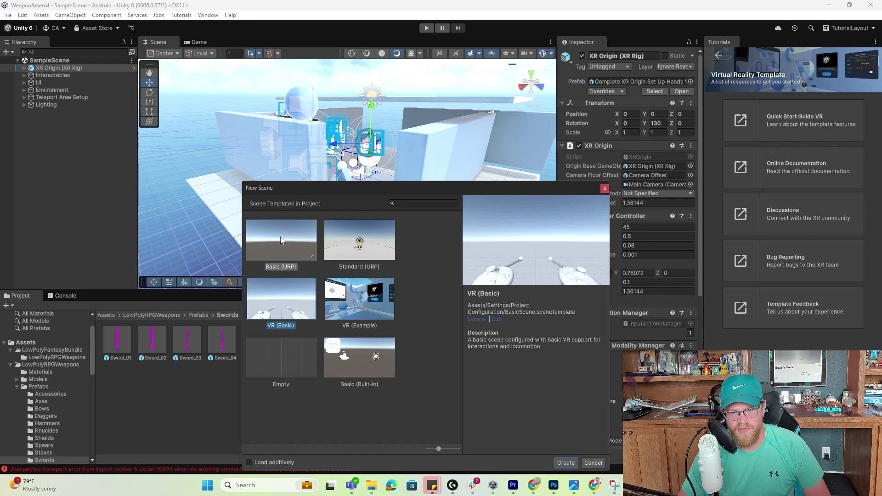
pyautogui.rightClick(60, 149)
pyautogui.moveTo(109, 430)
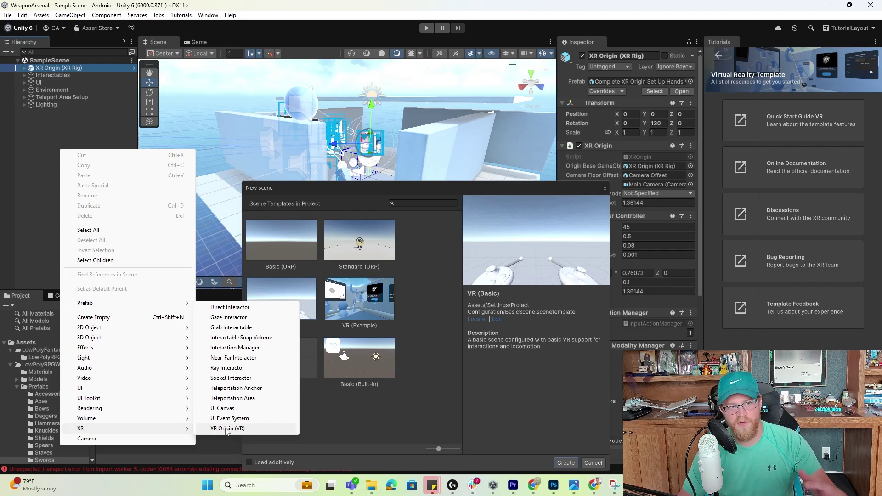
pyautogui.click(378, 438)
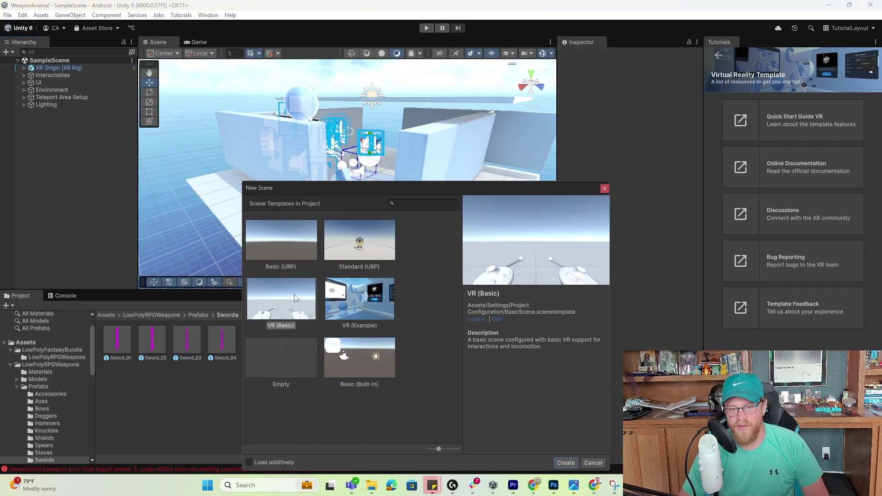
pyautogui.click(566, 462)
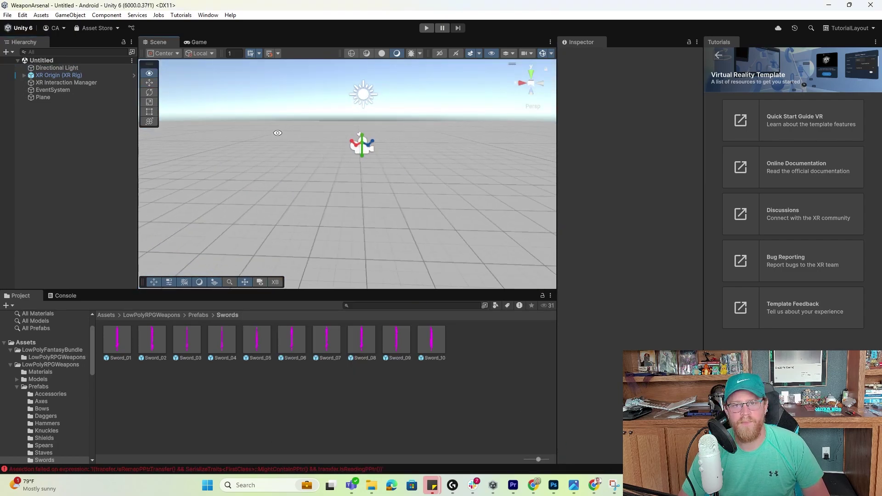
# Step: Add a cube to the scene, raise it to about Y 0.55 and move it to about Z -4.43
pyautogui.rightClick(43, 123)
pyautogui.moveTo(102, 300)
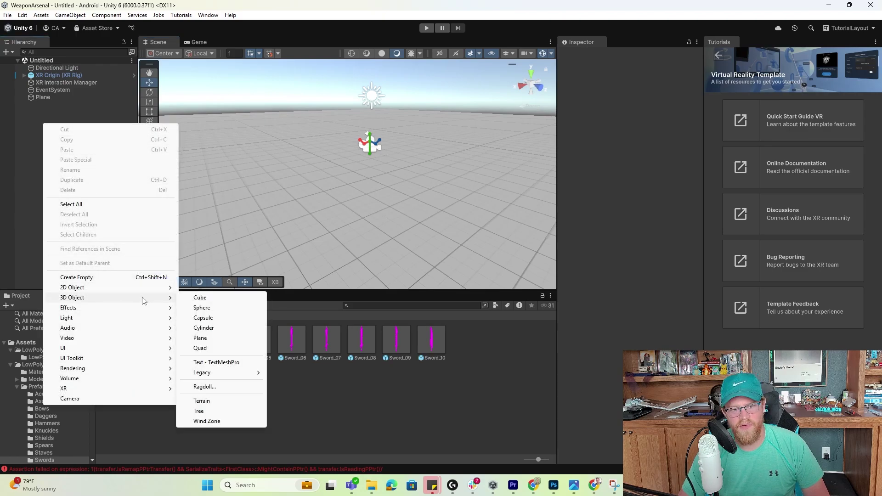
pyautogui.click(204, 298)
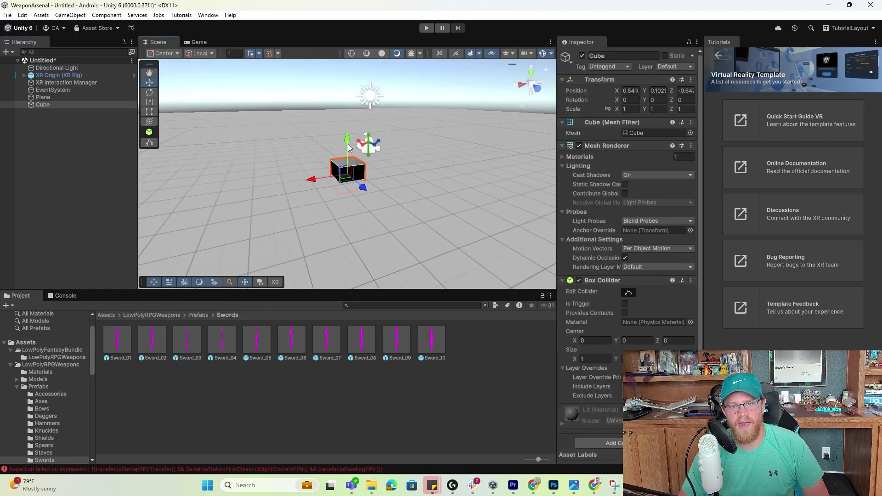
pyautogui.moveTo(348, 147); pyautogui.dragTo(350, 138)
pyautogui.moveTo(363, 179); pyautogui.dragTo(149, 159)
# Step: Scale the cube into a wall panel of about 4.66 by 2.73 by 0.235 and raise it to about Y 1.51
pyautogui.press('r')
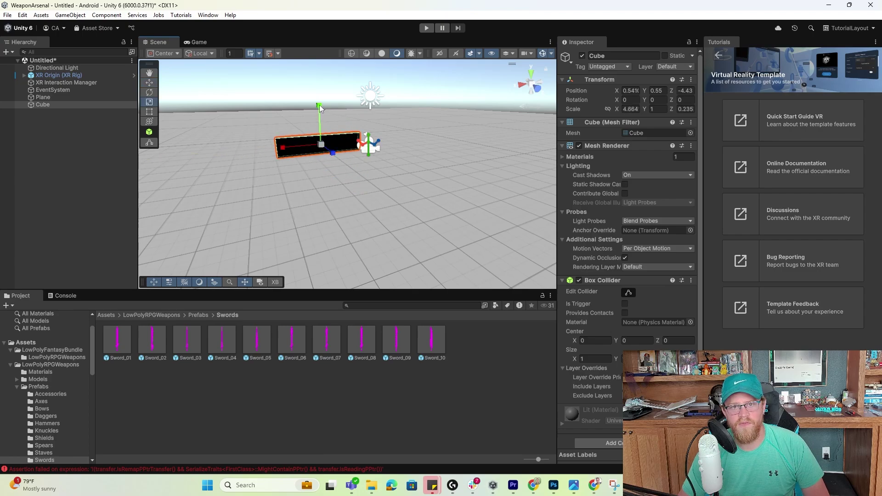
pyautogui.moveTo(320, 107); pyautogui.dragTo(304, 49)
pyautogui.keyDown('alt'); pyautogui.moveTo(312, 92); pyautogui.dragTo(352, 133); pyautogui.keyUp('alt')
pyautogui.press('w')
pyautogui.moveTo(244, 127); pyautogui.dragTo(241, 99)
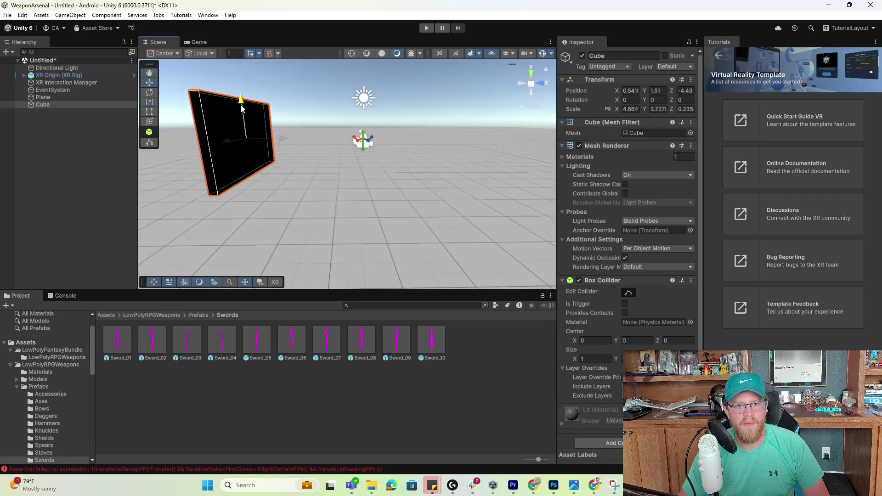
# Step: Rotate the directional light to about X 14, Y 157.3, Z 148.6 to light the wall's face, and select the wall cube
pyautogui.click(373, 101)
pyautogui.press('e')
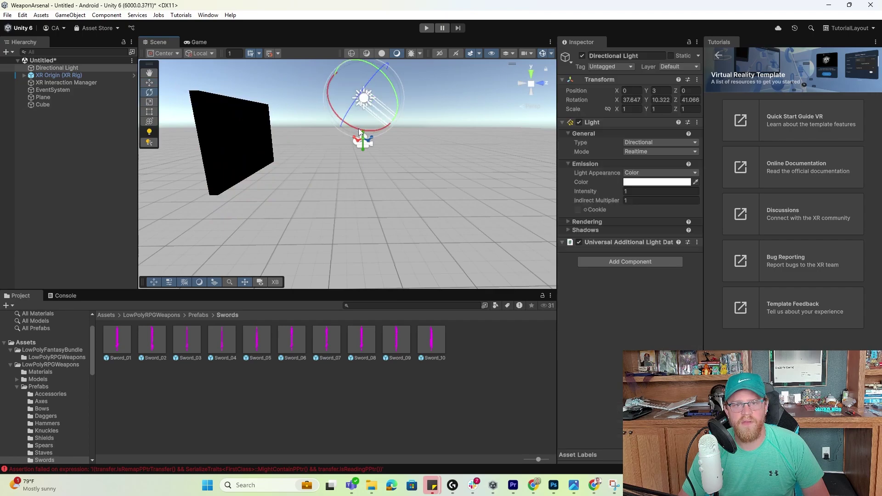
pyautogui.moveTo(360, 131); pyautogui.dragTo(301, 143)
pyautogui.moveTo(383, 75); pyautogui.dragTo(377, 75)
pyautogui.keyDown('alt'); pyautogui.moveTo(361, 129); pyautogui.dragTo(404, 109); pyautogui.keyUp('alt')
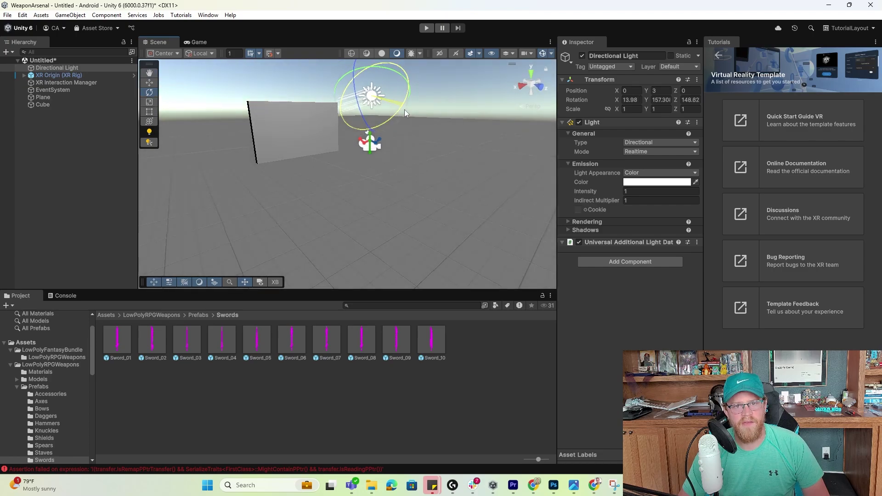
pyautogui.keyDown('alt'); pyautogui.moveTo(336, 159); pyautogui.dragTo(388, 202); pyautogui.keyUp('alt')
pyautogui.click(268, 139)
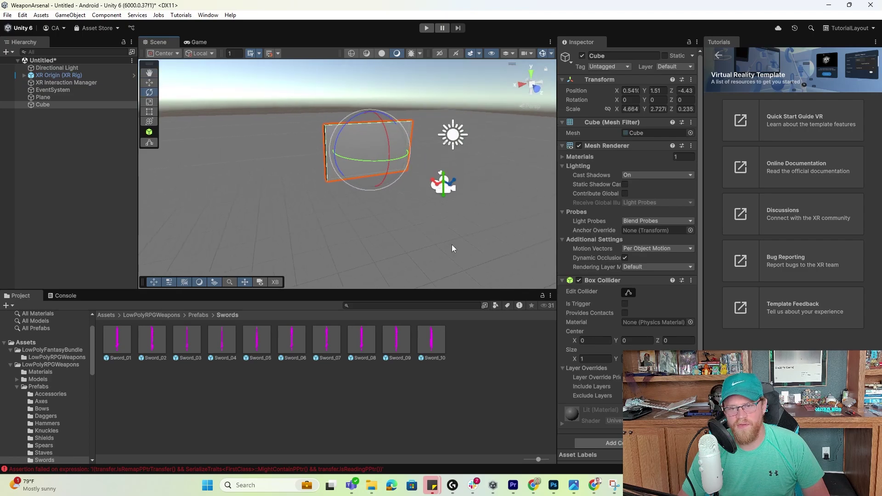
pyautogui.keyDown('alt'); pyautogui.moveTo(452, 249); pyautogui.dragTo(427, 247); pyautogui.keyUp('alt')
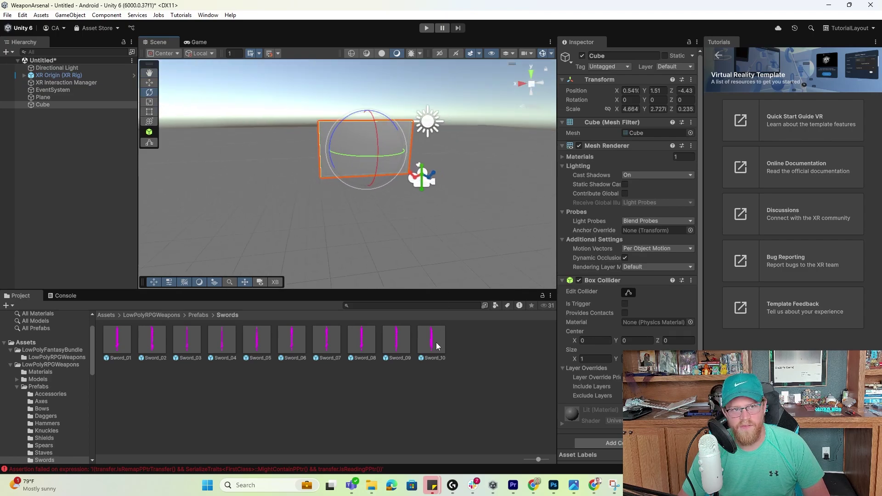
# Step: Add the Sword_02 prefab to the scene and move it to about X 1.18, Y 0.86, Z -0.37
pyautogui.moveTo(436, 346); pyautogui.dragTo(83, 158)
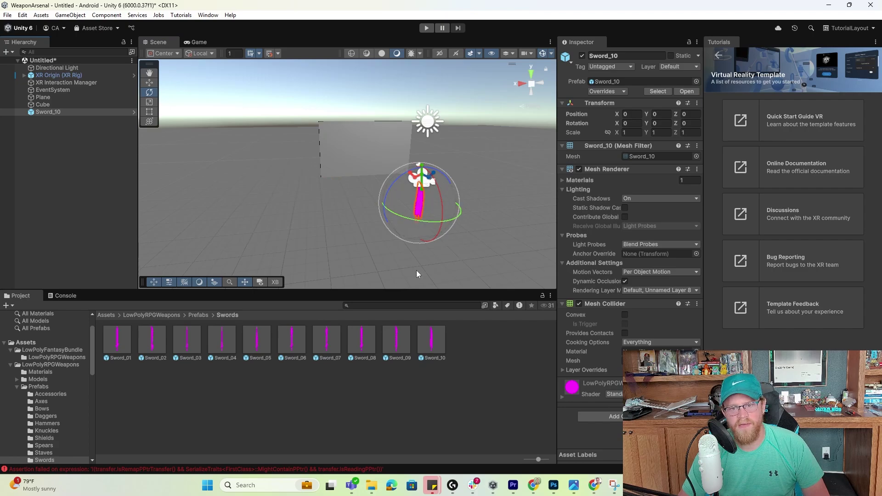
pyautogui.press('Delete')
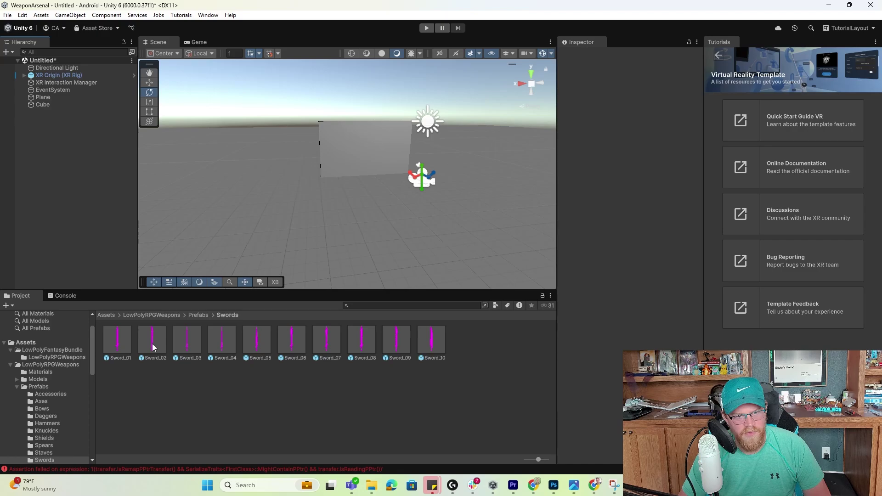
pyautogui.moveTo(153, 348); pyautogui.dragTo(89, 188)
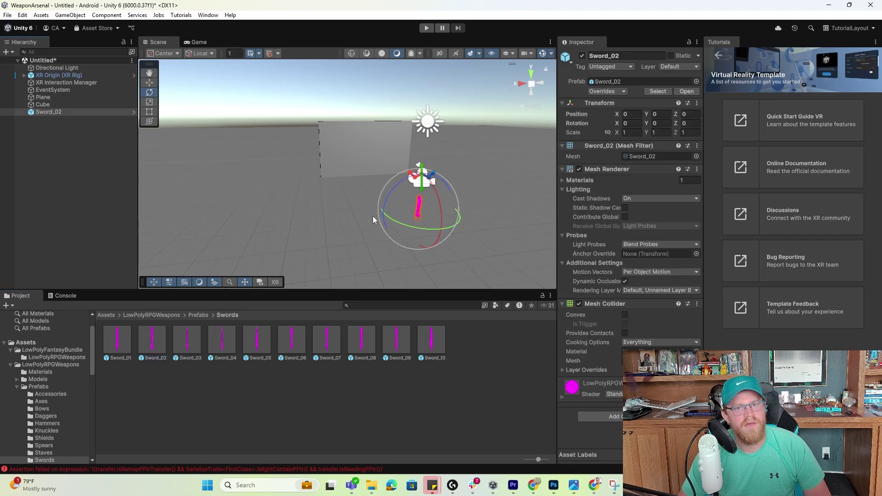
pyautogui.press('w')
pyautogui.moveTo(420, 185); pyautogui.dragTo(421, 158)
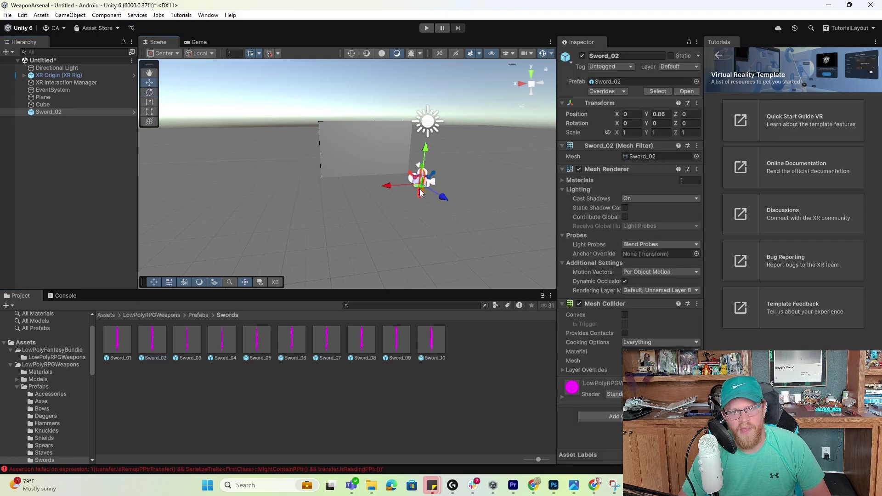
pyautogui.moveTo(421, 193); pyautogui.dragTo(381, 193)
pyautogui.scroll(1, 411, 193)
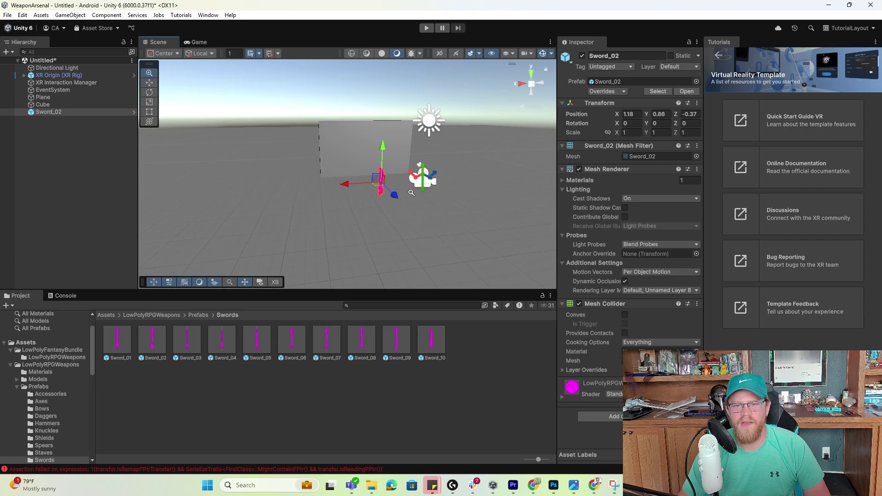
# Step: Change the sword material's shader to Universal Render Pipeline Lit
pyautogui.keyDown('alt'); pyautogui.moveTo(412, 193); pyautogui.dragTo(643, 345, button='right'); pyautogui.keyUp('alt')
pyautogui.moveTo(463, 233); pyautogui.dragTo(405, 207, button='middle')
pyautogui.keyDown('alt'); pyautogui.moveTo(405, 208); pyautogui.dragTo(508, 283, button='right'); pyautogui.keyUp('alt')
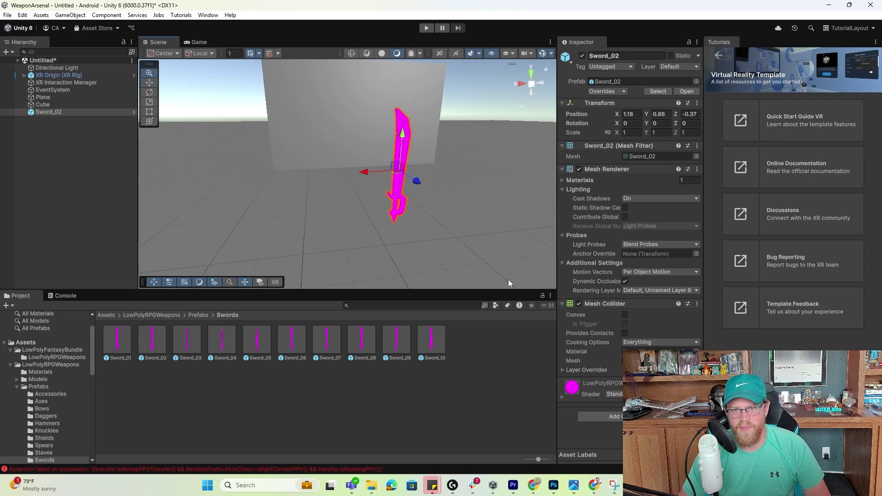
pyautogui.moveTo(431, 230); pyautogui.dragTo(441, 226, button='right')
pyautogui.keyDown('alt'); pyautogui.moveTo(440, 227); pyautogui.dragTo(403, 213); pyautogui.keyUp('alt')
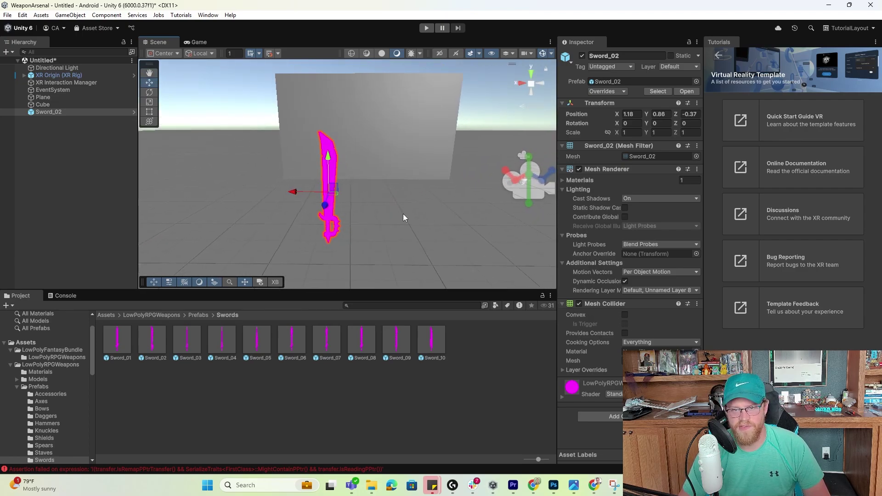
pyautogui.click(610, 394)
pyautogui.click(615, 403)
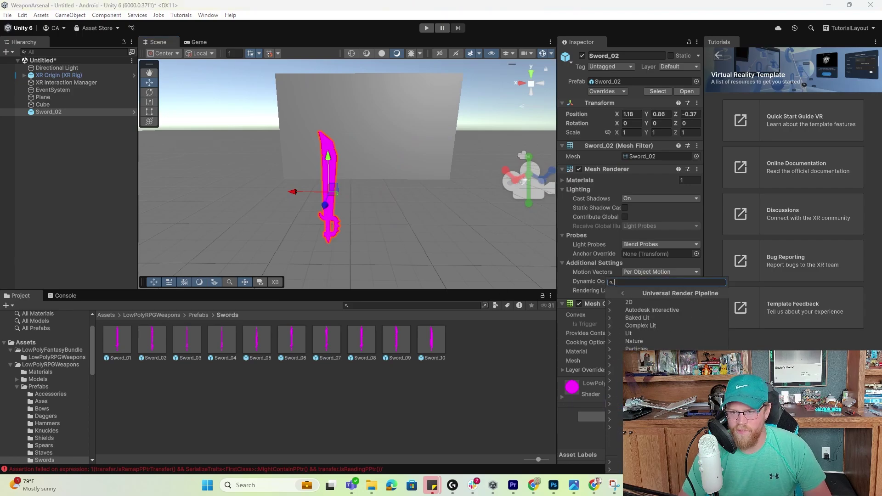
pyautogui.click(630, 333)
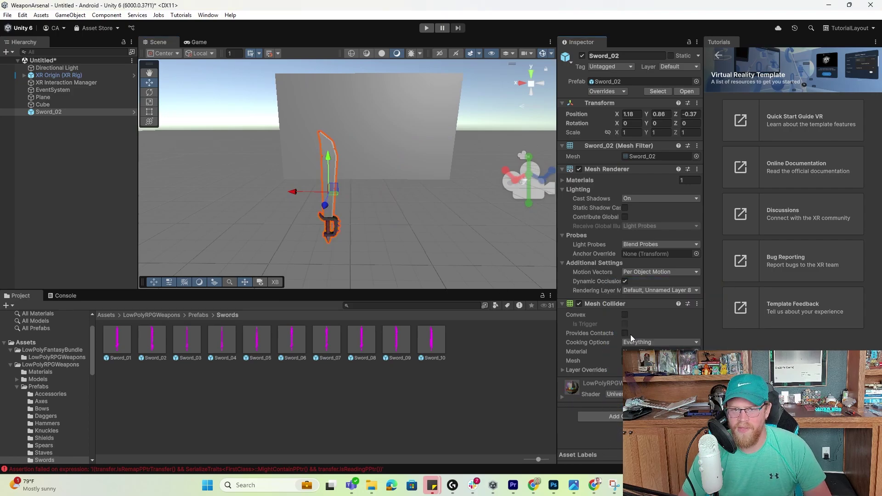
# Step: Add the Spear_10 prefab from the Spears folder and move it to about X 0.552, Y 0.796, Z -0.725
pyautogui.moveTo(395, 205)
pyautogui.keyDown('alt'); pyautogui.mouseDown()
pyautogui.moveTo(424, 202)
pyautogui.moveTo(404, 202)
pyautogui.mouseUp(); pyautogui.keyUp('alt')
pyautogui.keyDown('alt'); pyautogui.moveTo(431, 224); pyautogui.dragTo(363, 213, button='right'); pyautogui.keyUp('alt')
pyautogui.keyDown('alt'); pyautogui.moveTo(362, 213); pyautogui.dragTo(415, 213); pyautogui.keyUp('alt')
pyautogui.click(195, 316)
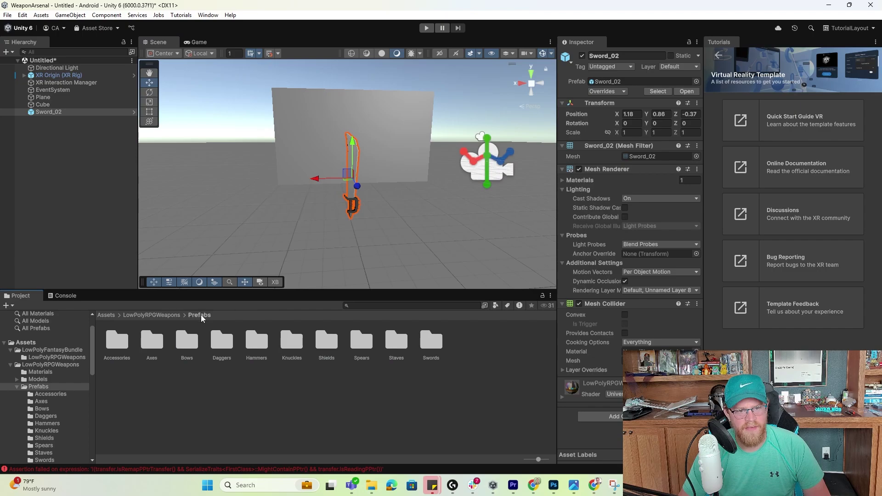
pyautogui.click(356, 348)
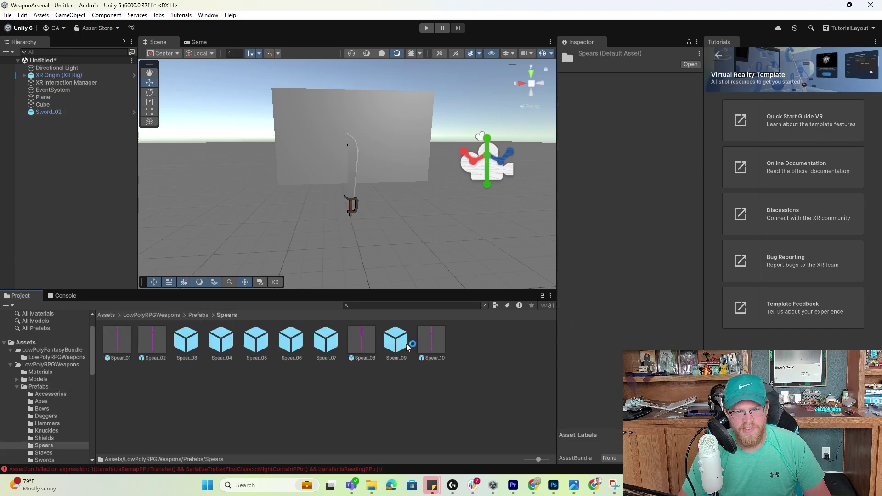
pyautogui.click(444, 351)
pyautogui.moveTo(435, 349); pyautogui.dragTo(102, 204)
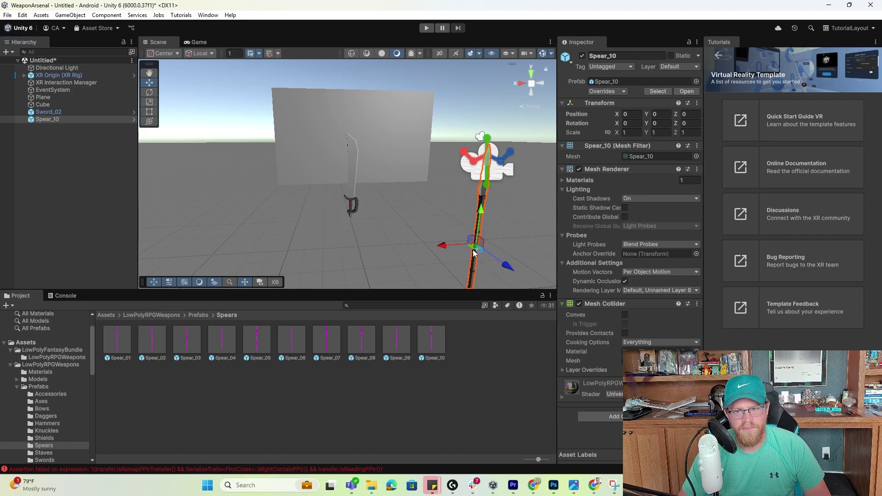
pyautogui.moveTo(475, 243); pyautogui.dragTo(388, 123)
# Step: Add the Ax_05 prefab from the Axes folder and place it upright beside the sword, in front of the wall
pyautogui.click(198, 316)
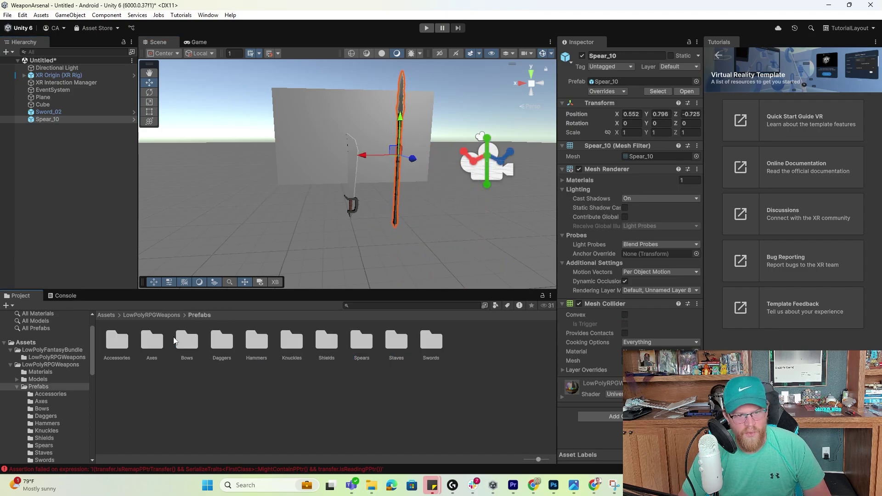
pyautogui.doubleClick(156, 339)
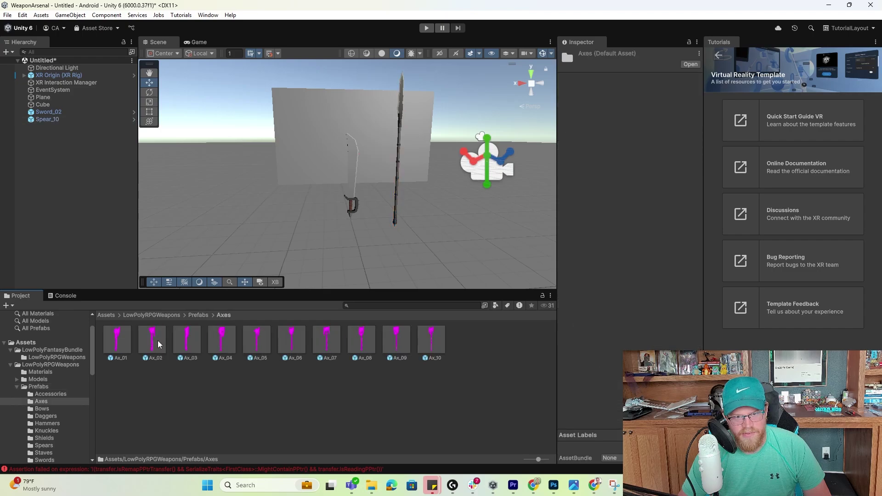
pyautogui.moveTo(257, 341); pyautogui.dragTo(476, 244)
pyautogui.moveTo(380, 189); pyautogui.dragTo(381, 142)
pyautogui.keyDown('alt'); pyautogui.moveTo(476, 166); pyautogui.dragTo(354, 185); pyautogui.keyUp('alt')
# Step: Create an XR Grab Interactable at the root of the scene, keeping its default name
pyautogui.click(105, 186)
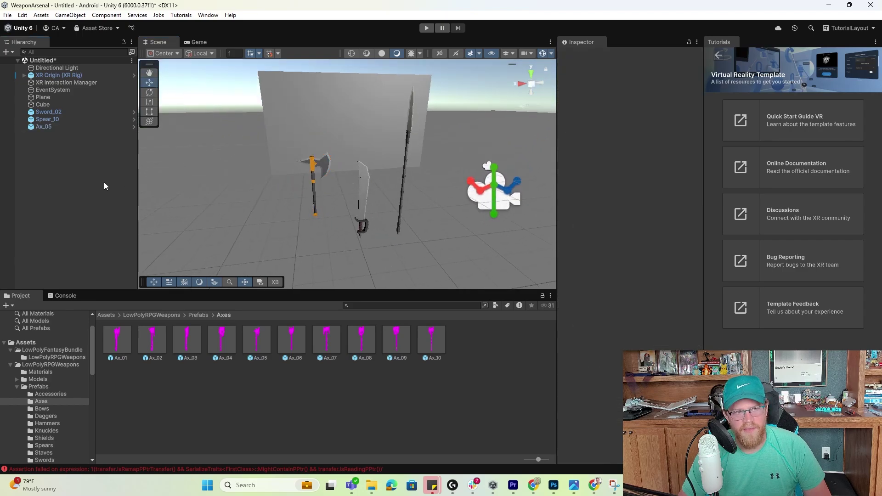
pyautogui.rightClick(73, 172)
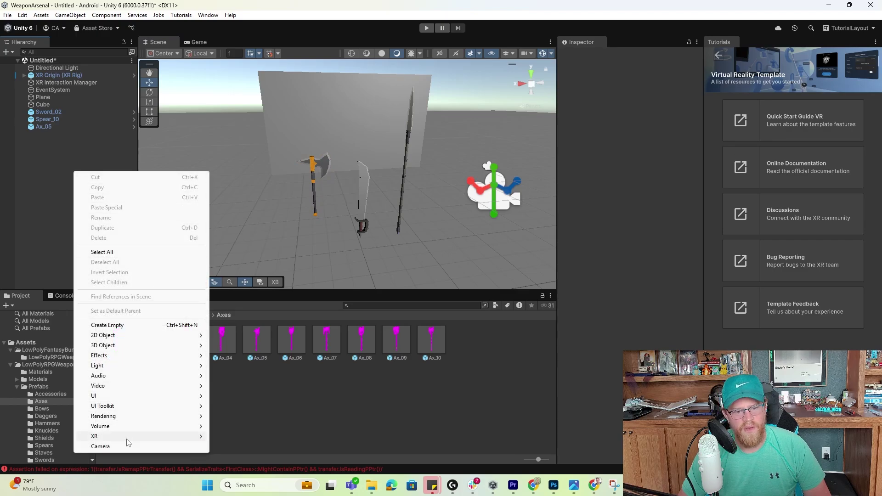
pyautogui.moveTo(133, 438)
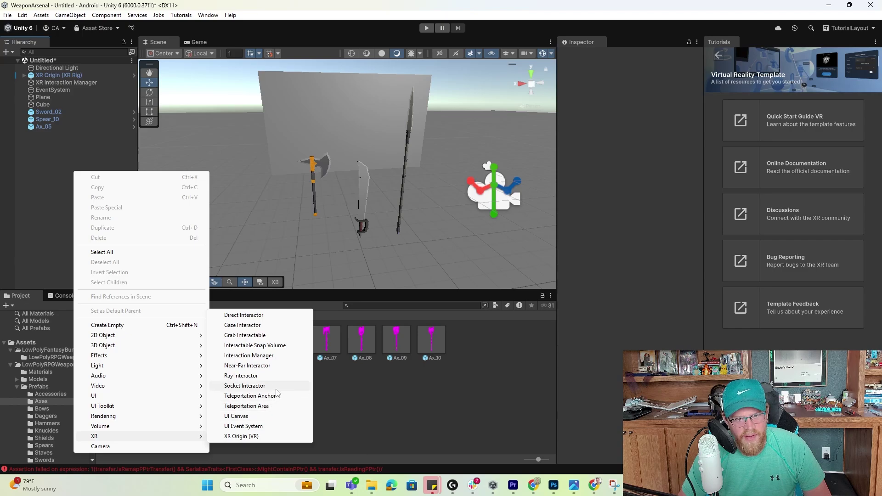
pyautogui.click(241, 336)
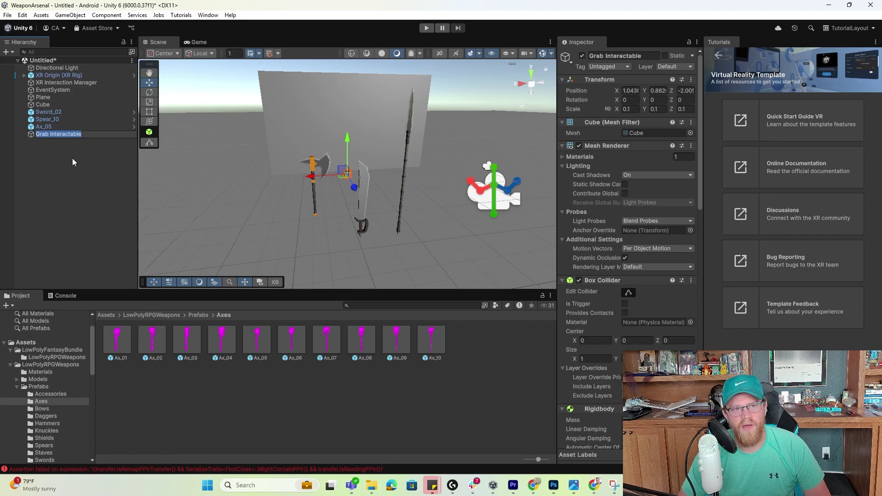
pyautogui.press('Return')
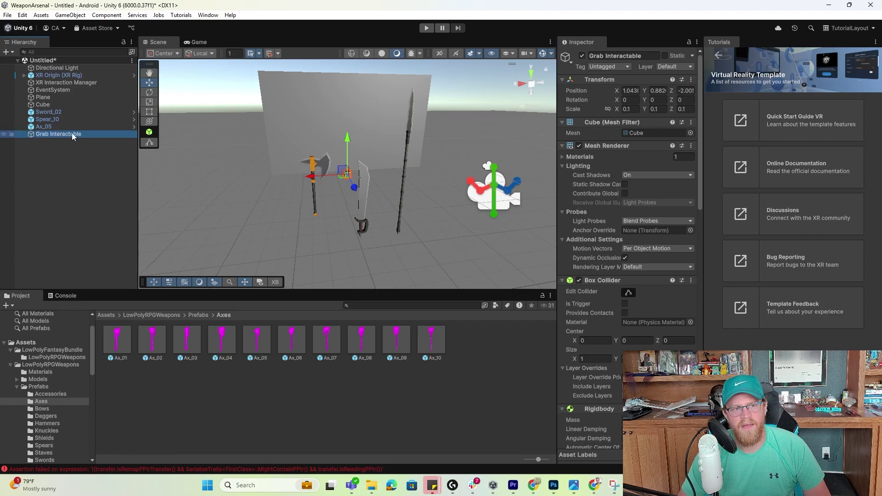
pyautogui.moveTo(305, 186)
pyautogui.keyDown('alt'); pyautogui.mouseDown()
pyautogui.moveTo(345, 184)
pyautogui.moveTo(301, 187)
pyautogui.mouseUp(); pyautogui.keyUp('alt')
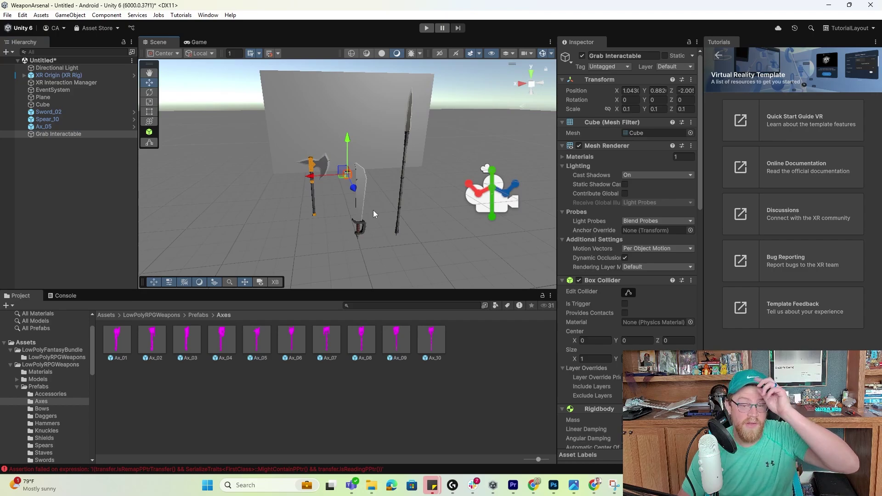
pyautogui.click(691, 133)
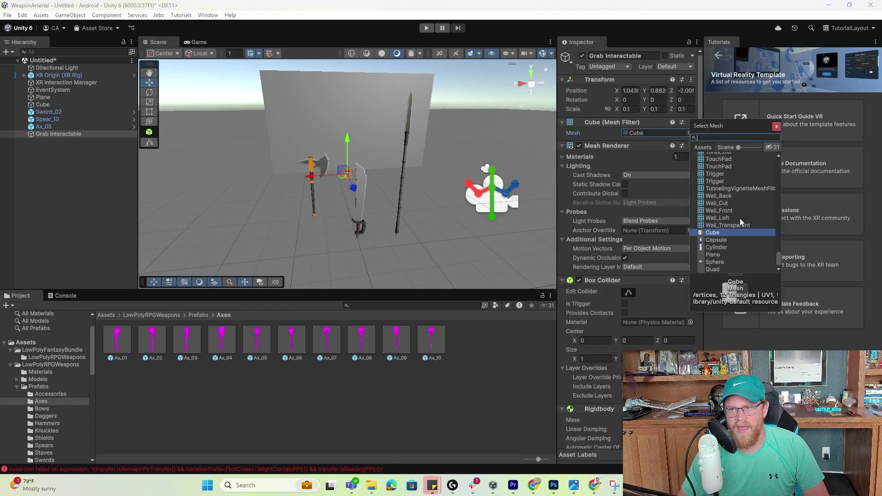
pyautogui.click(776, 126)
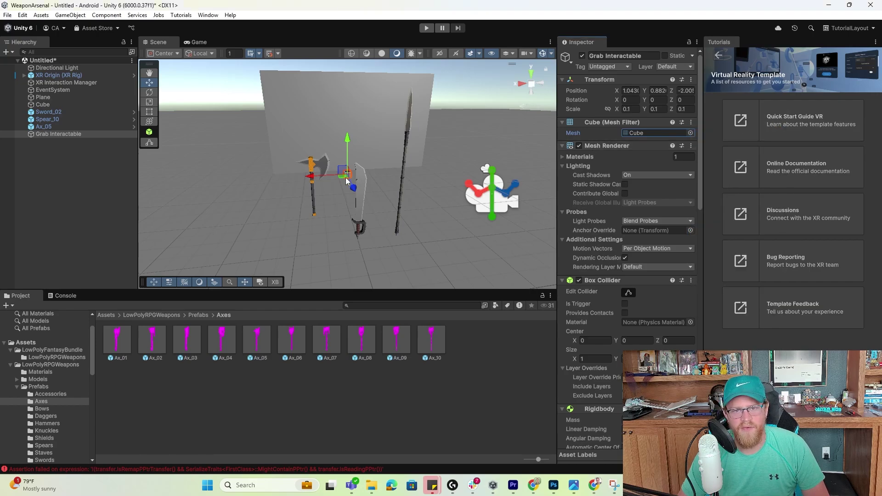
# Step: Move the Grab Interactable cube onto the ax handle at about X 1.68, Z -1.073
pyautogui.keyDown('alt'); pyautogui.moveTo(363, 186); pyautogui.dragTo(407, 215); pyautogui.keyUp('alt')
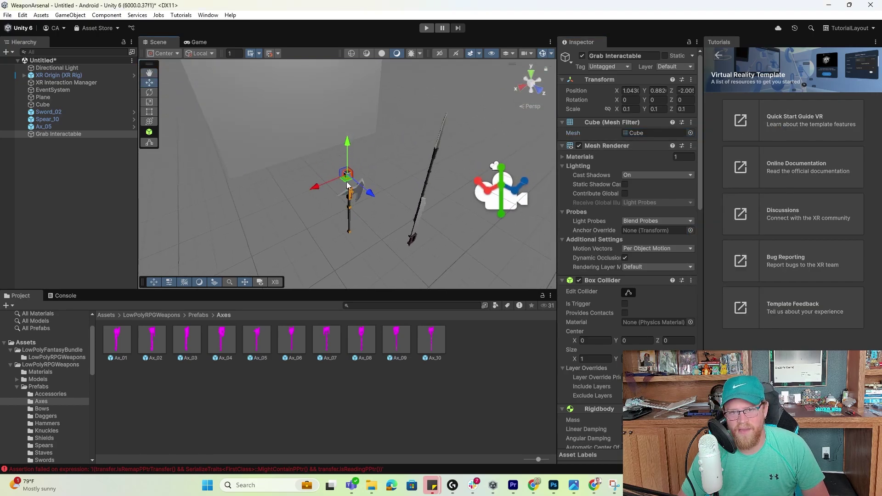
pyautogui.moveTo(348, 185)
pyautogui.mouseDown()
pyautogui.moveTo(351, 239)
pyautogui.moveTo(341, 253)
pyautogui.moveTo(404, 199)
pyautogui.moveTo(381, 221)
pyautogui.moveTo(366, 218)
pyautogui.moveTo(378, 196)
pyautogui.moveTo(331, 182)
pyautogui.mouseUp()
pyautogui.moveTo(350, 212); pyautogui.dragTo(346, 210)
# Step: Stretch the grab cube to a Y scale of about 0.528 and align it along the ax handle at about X 1.668, Y 0.962, Z rotation 0.916
pyautogui.press('r')
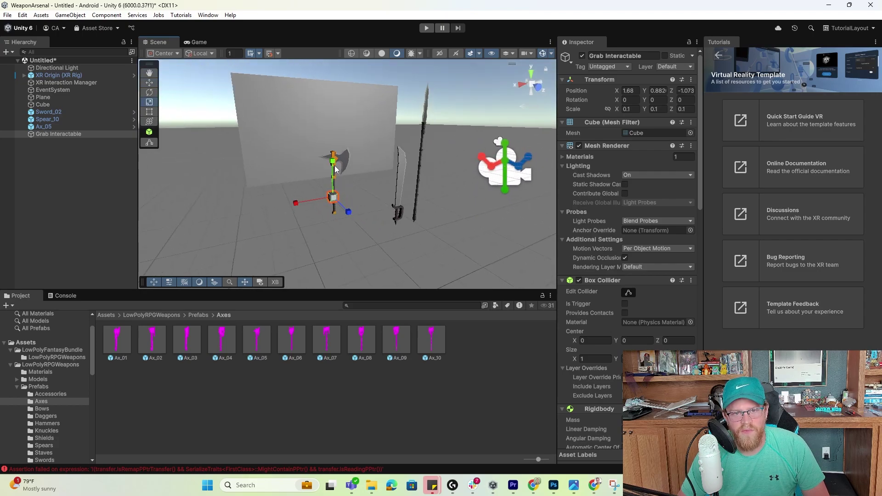
pyautogui.moveTo(335, 169); pyautogui.dragTo(316, 161)
pyautogui.press('w')
pyautogui.press('e')
pyautogui.press('w')
pyautogui.moveTo(320, 193); pyautogui.dragTo(315, 193)
# Step: Parent Ax_05 to the Grab Interactable and rename the parent object "ax"
pyautogui.moveTo(64, 125); pyautogui.dragTo(60, 135)
pyautogui.click(62, 127)
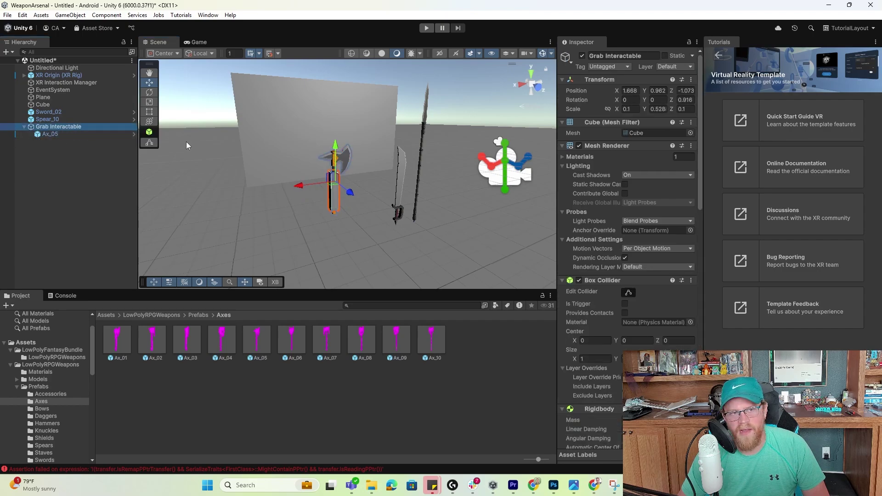
pyautogui.press('F2')
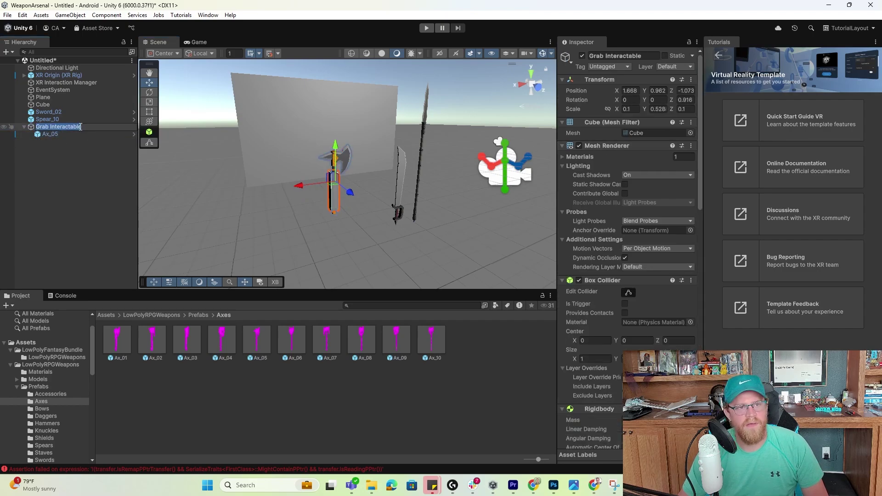
pyautogui.write('ax')
pyautogui.press('Return')
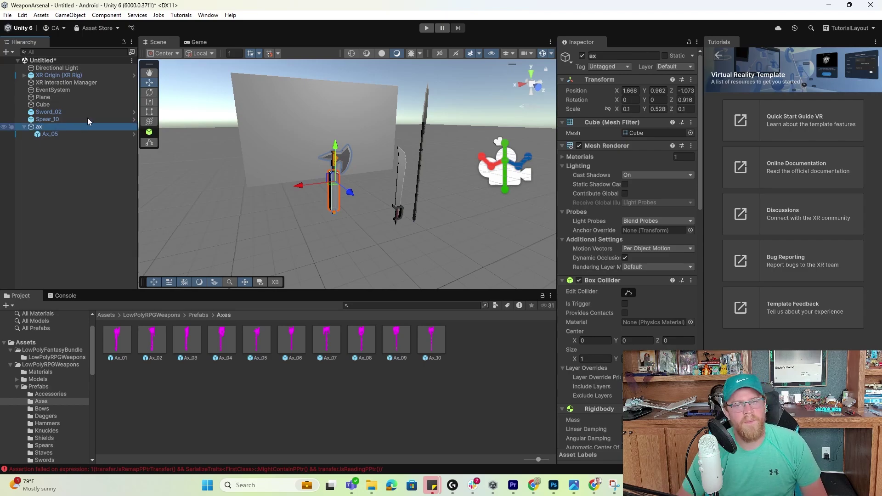
# Step: Disable the ax parent's Mesh Renderer and check its collider outline against the ax handle
pyautogui.click(578, 145)
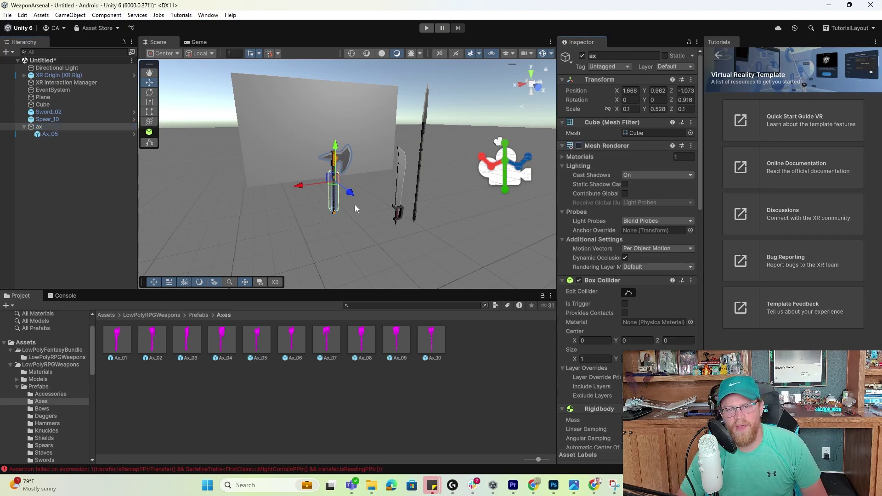
pyautogui.click(365, 210)
pyautogui.keyDown('alt'); pyautogui.moveTo(366, 210); pyautogui.dragTo(334, 186); pyautogui.keyUp('alt')
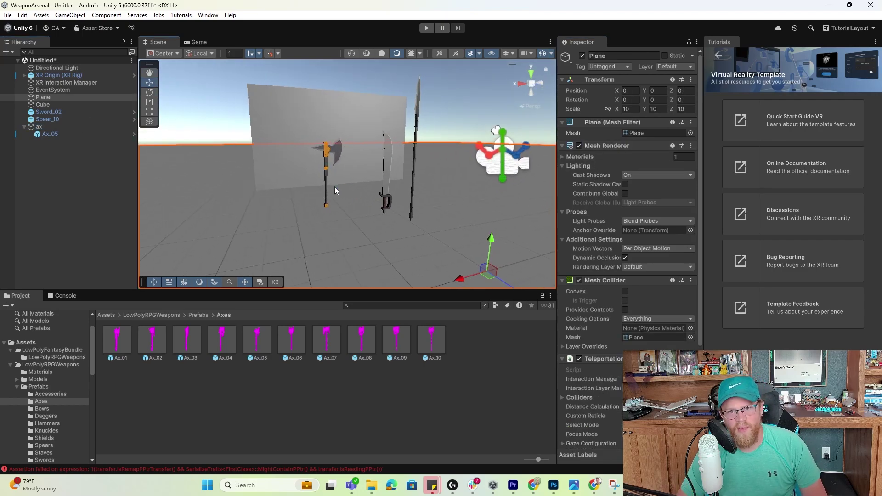
pyautogui.click(51, 127)
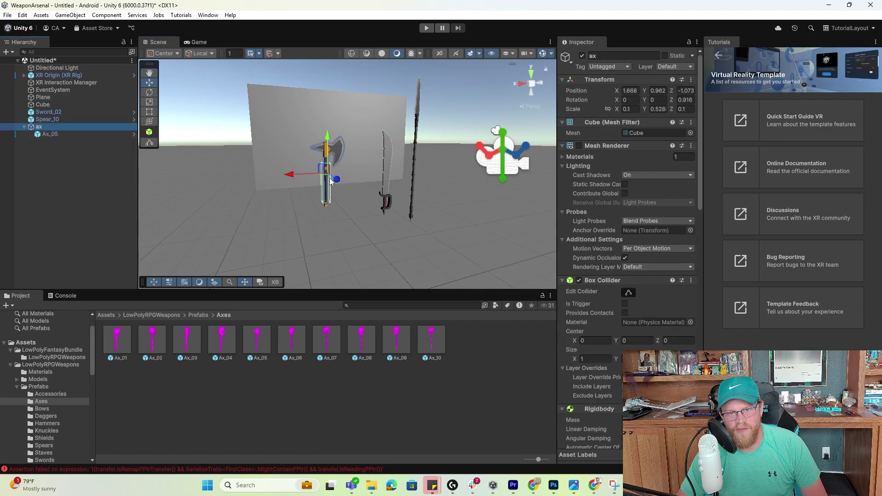
pyautogui.keyDown('alt'); pyautogui.moveTo(330, 181); pyautogui.dragTo(478, 252, button='right'); pyautogui.keyUp('alt')
pyautogui.keyDown('alt'); pyautogui.moveTo(478, 252); pyautogui.dragTo(312, 204); pyautogui.keyUp('alt')
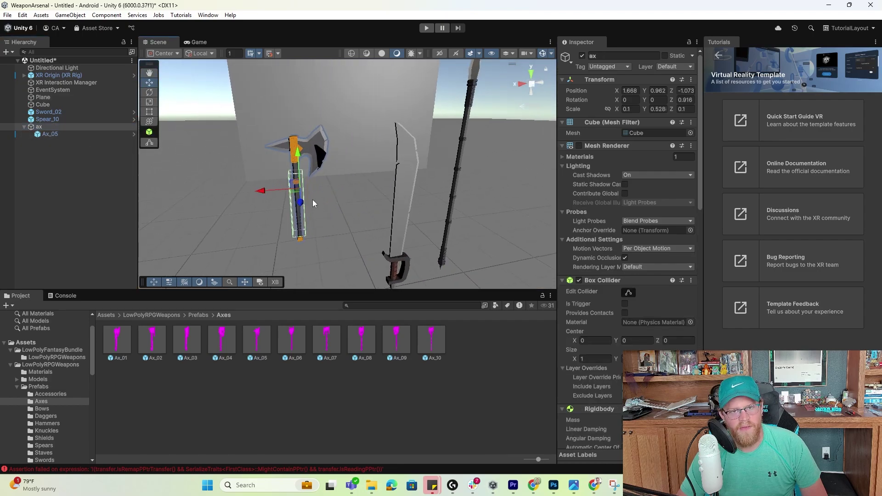
pyautogui.scroll(-3, 339, 207)
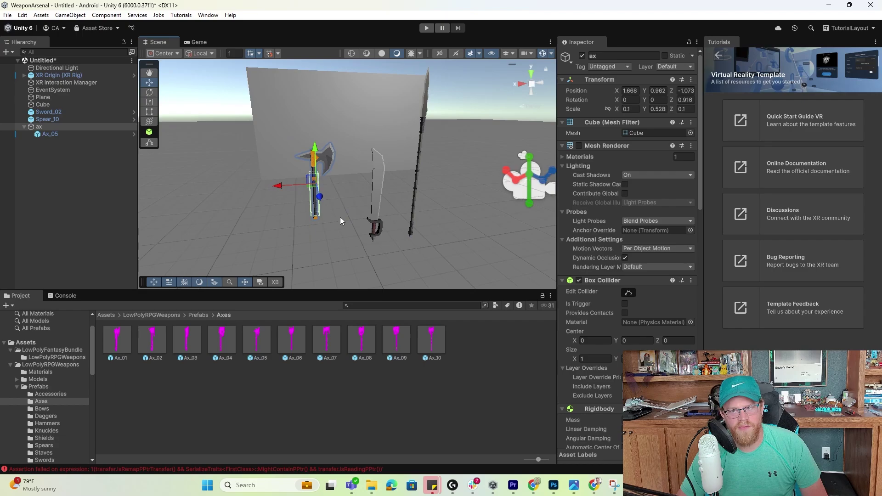
# Step: Create a second XR Grab Interactable at the root of the scene
pyautogui.click(46, 157)
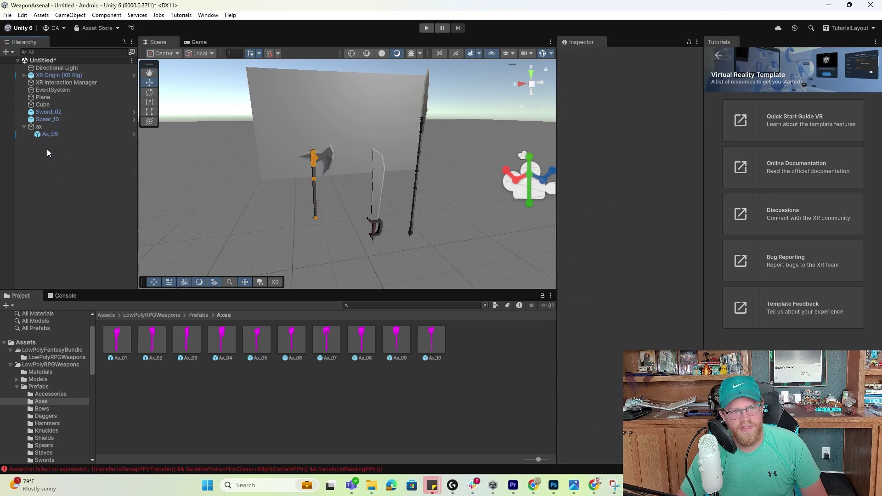
pyautogui.rightClick(58, 160)
pyautogui.moveTo(128, 429)
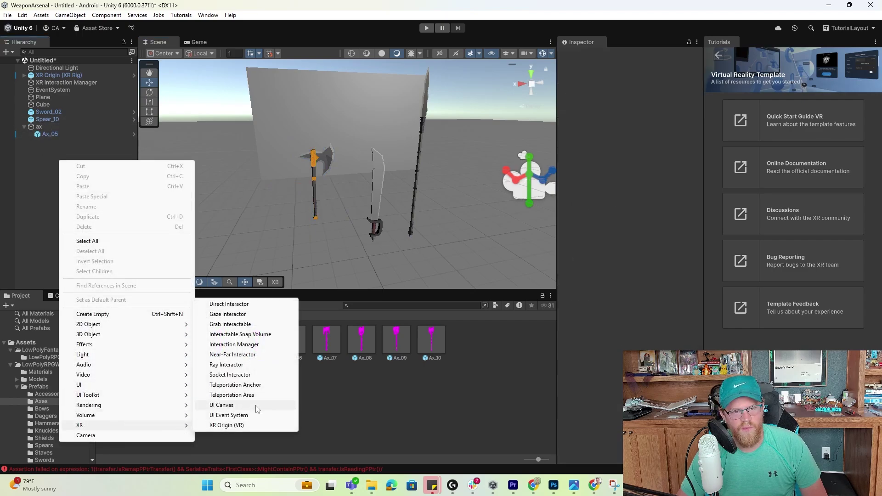
pyautogui.click(269, 324)
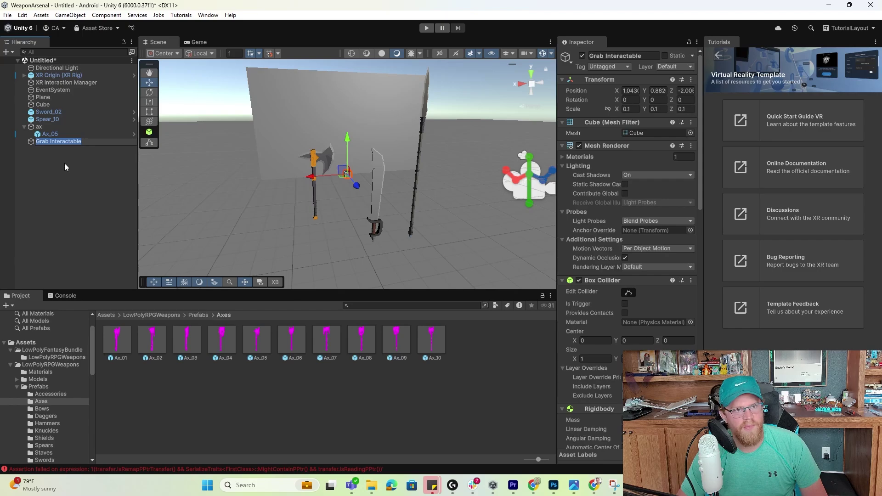
# Step: Parent Spear_10 to the new Grab Interactable and rename the parent object "spear"
pyautogui.press('Return')
pyautogui.moveTo(53, 120); pyautogui.dragTo(60, 142)
pyautogui.click(53, 135)
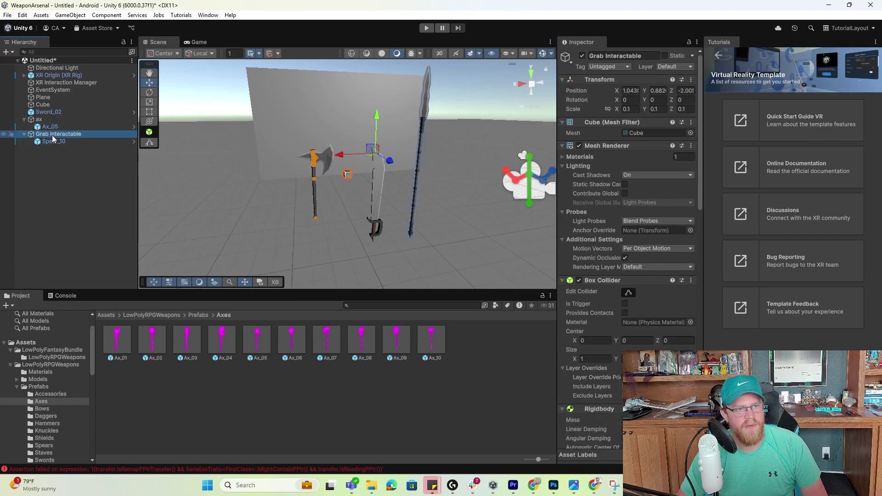
pyautogui.click(53, 134)
pyautogui.write('spear')
pyautogui.press('Return')
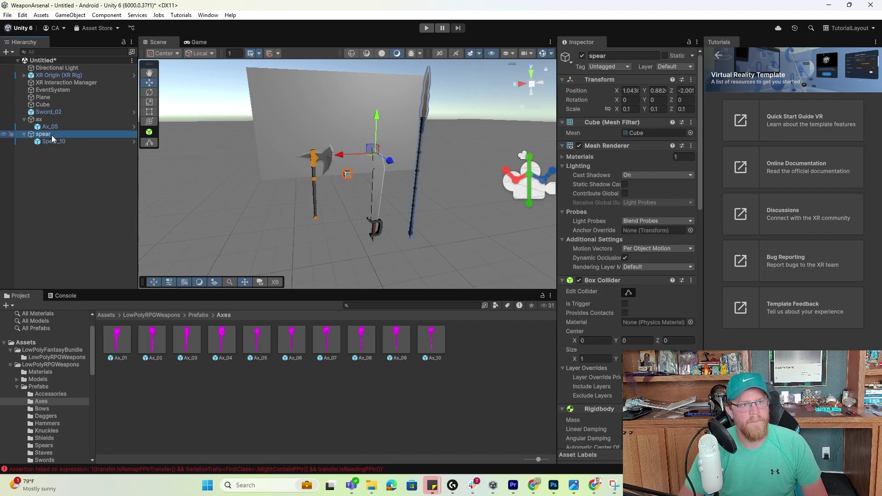
# Step: Set the Select Mode of the spear's XR Grab Interactable to Multiple
pyautogui.scroll(-10, 627, 253)
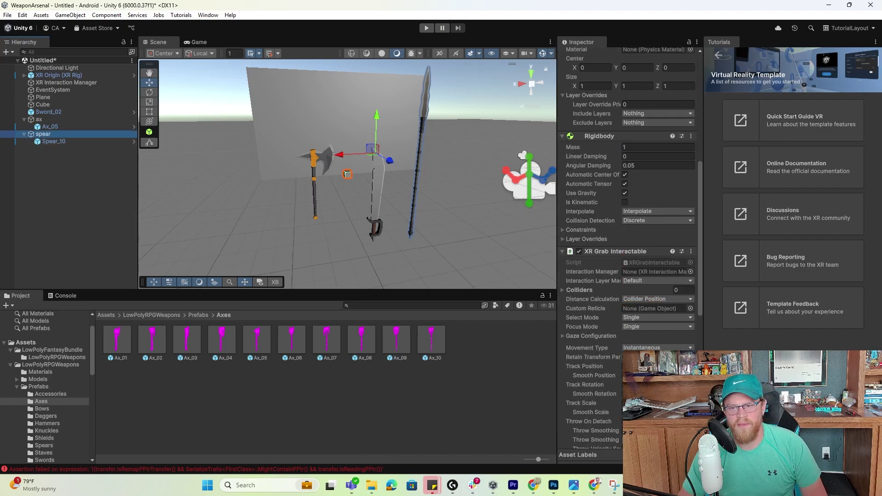
pyautogui.scroll(-2, 580, 206)
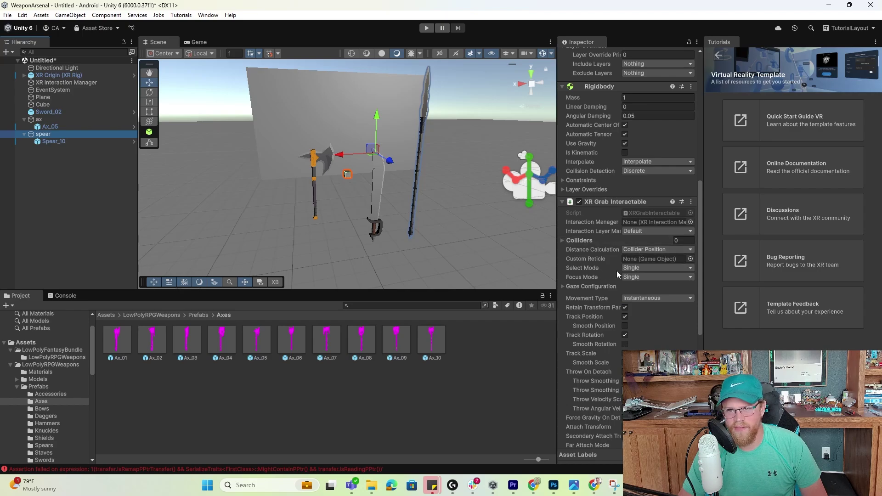
pyautogui.click(660, 270)
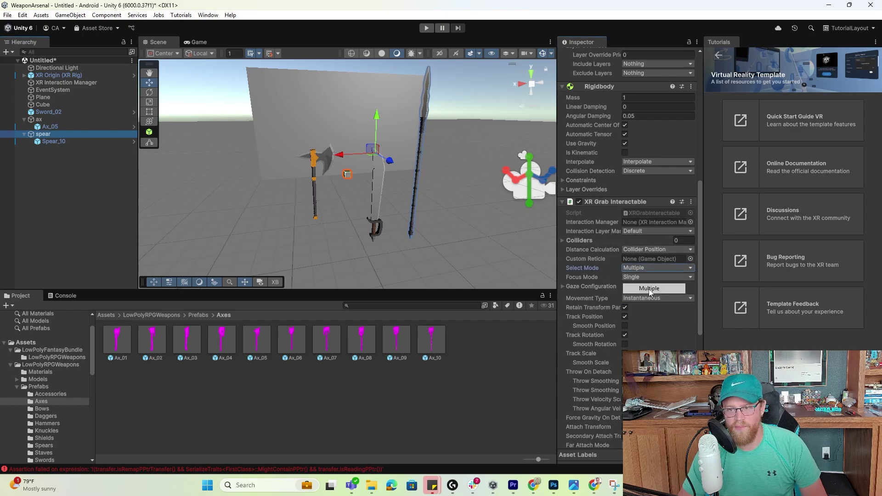
pyautogui.click(649, 288)
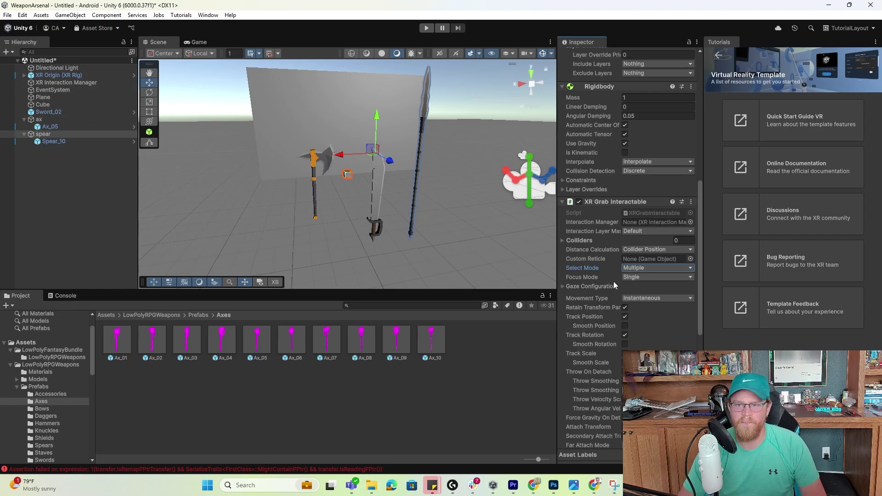
pyautogui.scroll(-3, 615, 271)
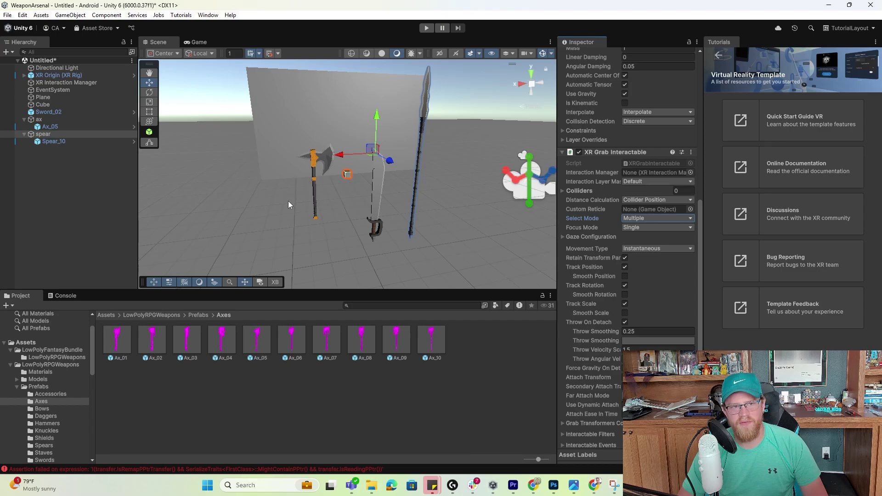
# Step: Move Spear_10 onto its parent grab cube, to a local position of about X 0.07 and Z -0.01
pyautogui.moveTo(290, 202)
pyautogui.keyDown('alt'); pyautogui.mouseDown()
pyautogui.moveTo(417, 222)
pyautogui.moveTo(300, 210)
pyautogui.mouseUp(); pyautogui.keyUp('alt')
pyautogui.click(72, 142)
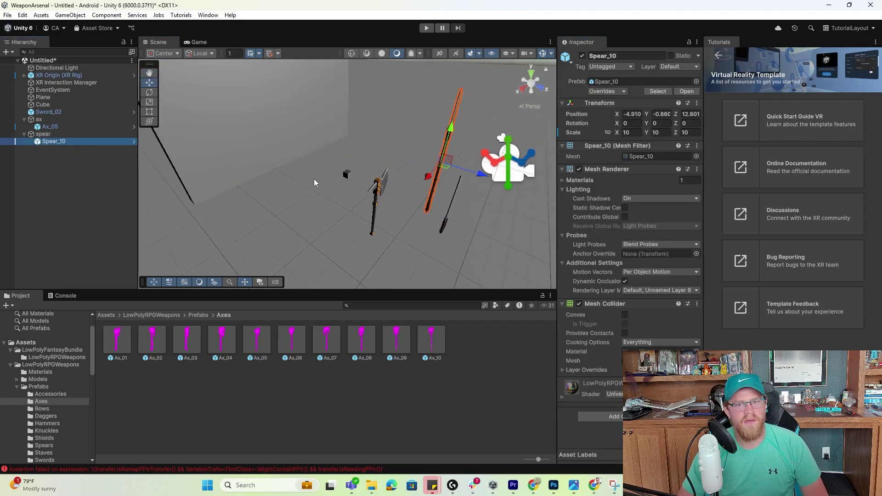
pyautogui.moveTo(443, 166); pyautogui.dragTo(349, 164)
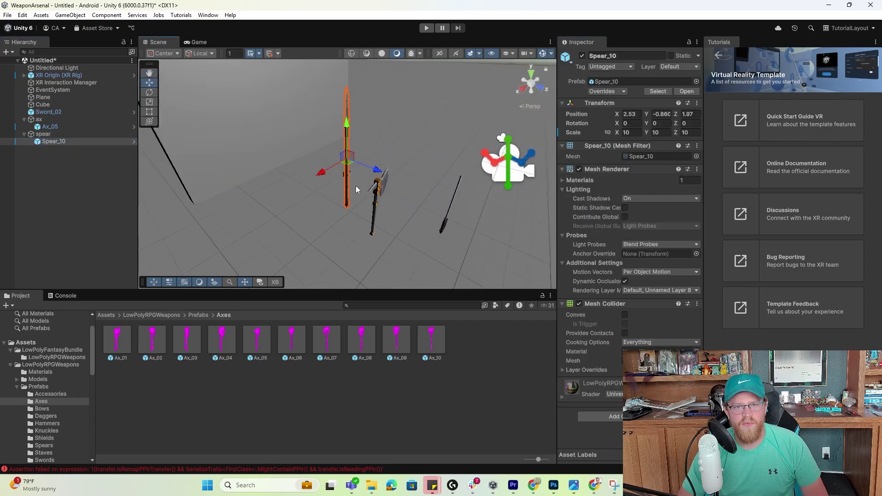
pyautogui.press('f')
pyautogui.keyDown('alt'); pyautogui.moveTo(365, 199); pyautogui.dragTo(384, 205); pyautogui.keyUp('alt')
pyautogui.keyDown('alt'); pyautogui.moveTo(388, 234); pyautogui.dragTo(402, 186); pyautogui.keyUp('alt')
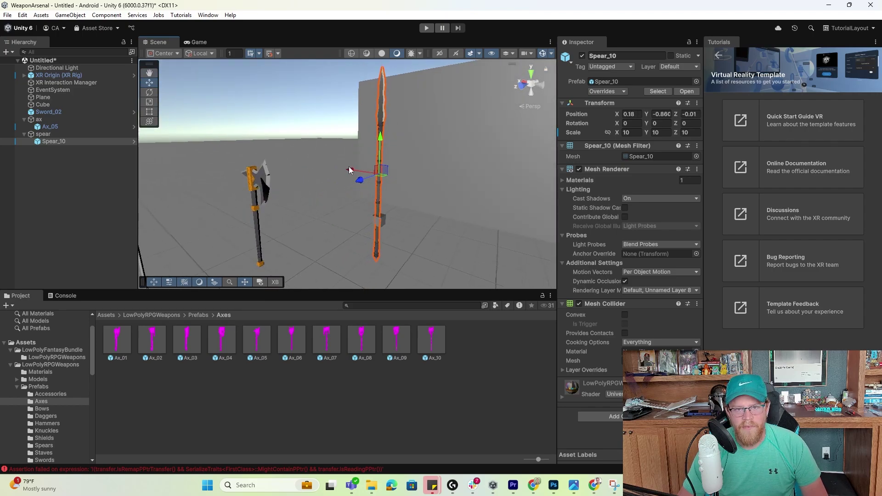
pyautogui.moveTo(349, 170); pyautogui.dragTo(352, 170)
# Step: Unparent Spear_10, stretch the spear grab cube to a Y scale of about 1.22, and raise it along the shaft to about Y 1.145
pyautogui.click(53, 141)
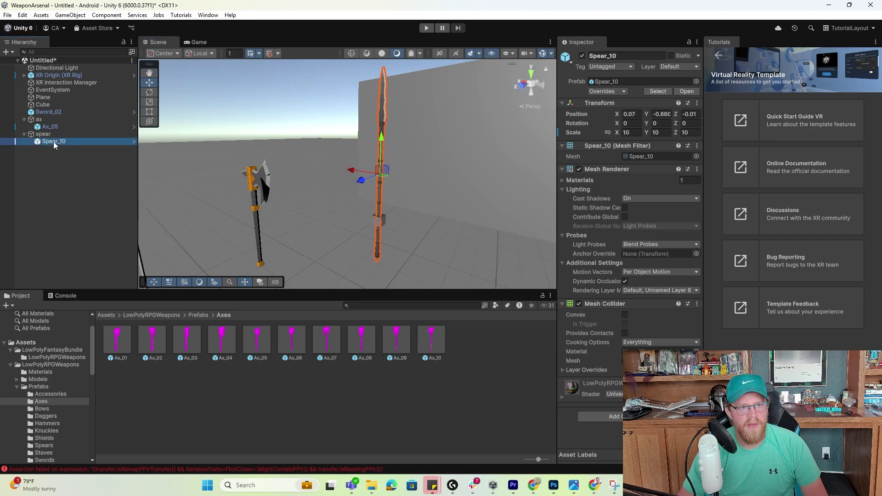
pyautogui.moveTo(54, 142); pyautogui.dragTo(49, 161)
pyautogui.click(49, 134)
pyautogui.press('r')
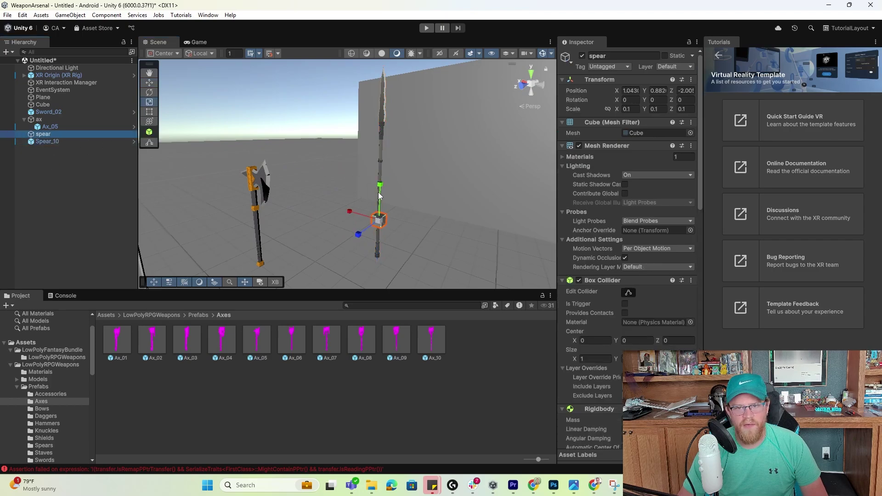
pyautogui.moveTo(379, 196); pyautogui.dragTo(382, 64)
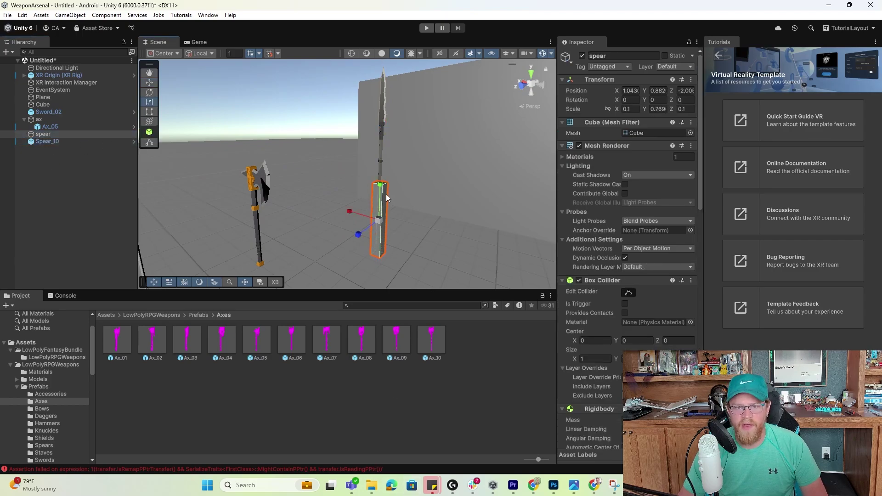
pyautogui.moveTo(380, 186); pyautogui.dragTo(382, 164)
pyautogui.press('w')
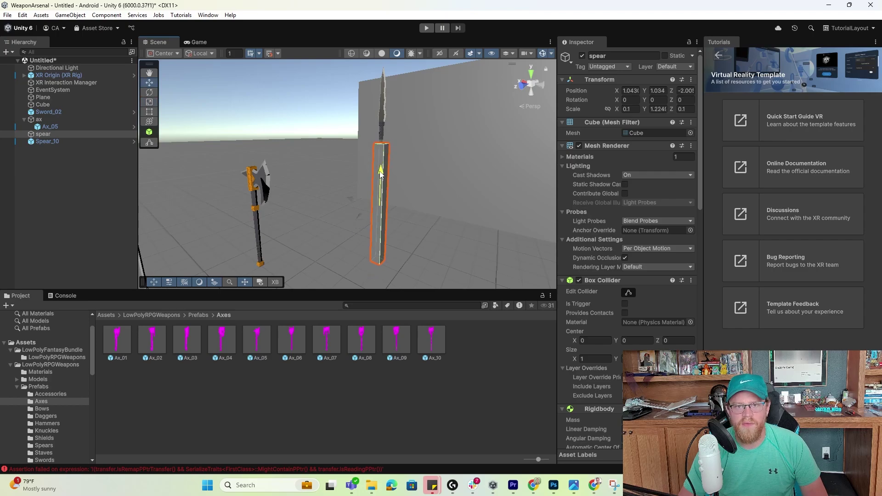
# Step: Parent Spear_10 to the spear object again and disable the parent's Mesh Renderer
pyautogui.moveTo(50, 142); pyautogui.dragTo(44, 134)
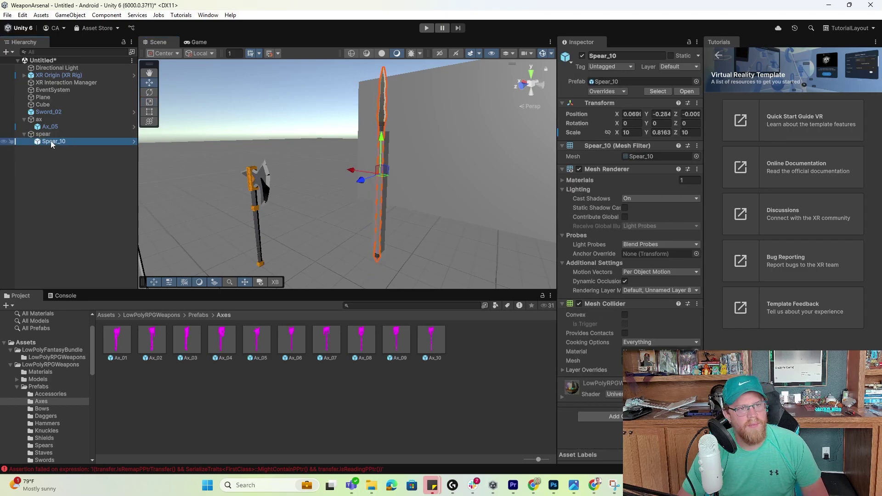
pyautogui.click(51, 134)
pyautogui.keyDown('alt'); pyautogui.moveTo(436, 187); pyautogui.dragTo(479, 214); pyautogui.keyUp('alt')
pyautogui.click(578, 146)
pyautogui.scroll(-3, 338, 210)
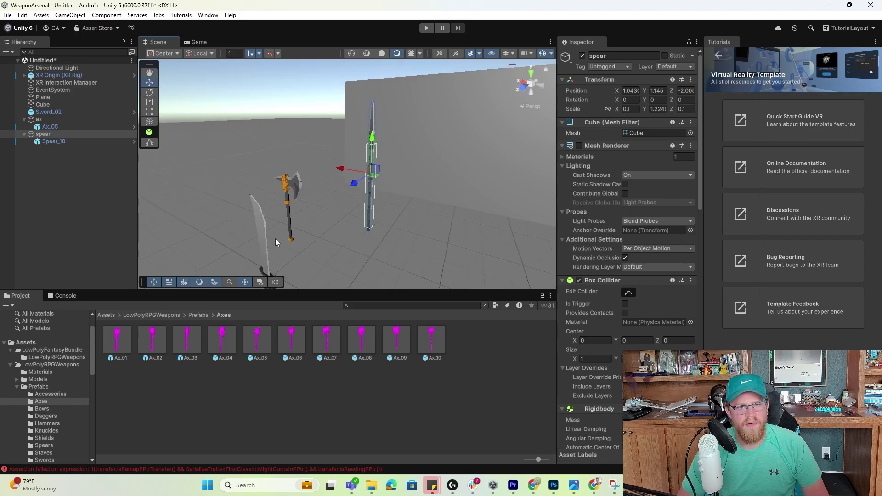
pyautogui.keyDown('alt'); pyautogui.moveTo(275, 242); pyautogui.dragTo(321, 237); pyautogui.keyUp('alt')
# Step: Create another XR Grab Interactable at the root of the scene and name it "Sword"
pyautogui.rightClick(94, 202)
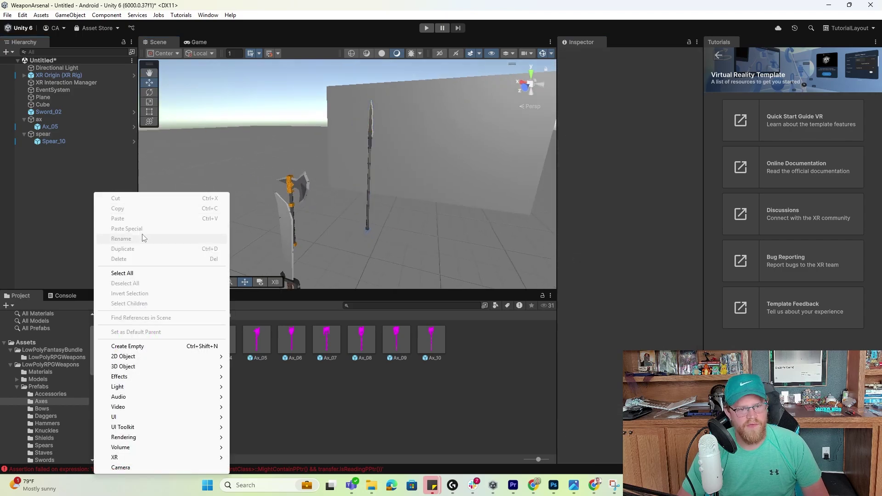
pyautogui.moveTo(157, 457)
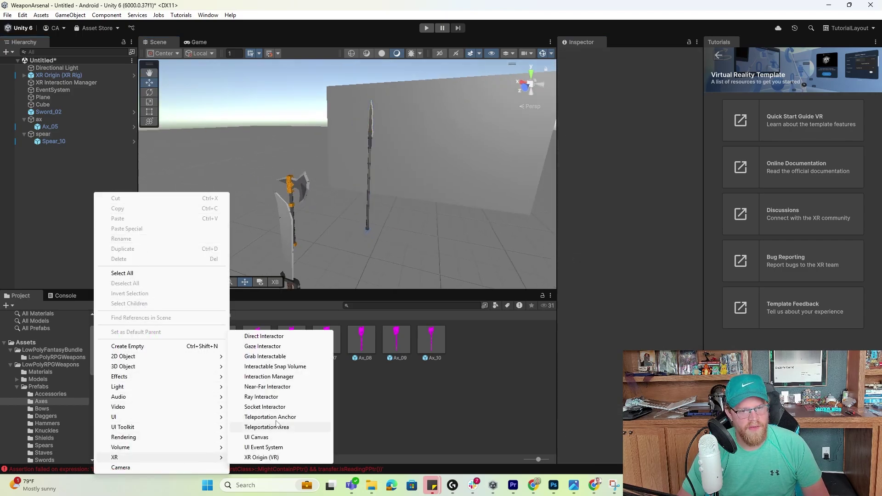
pyautogui.click(275, 358)
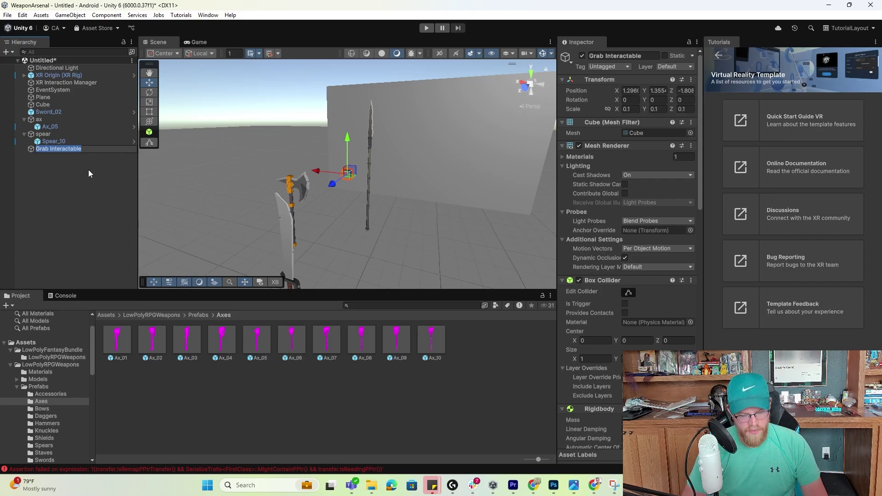
pyautogui.write('Sword')
pyautogui.press('Return')
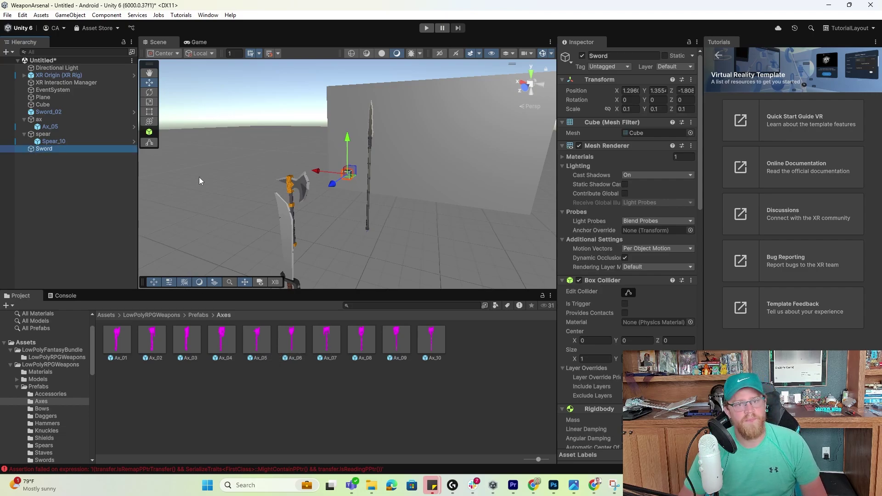
# Step: Move the Sword grab cube to the sword's handle, at about X 1.176, Y 0.872, Z -0.348
pyautogui.keyDown('alt'); pyautogui.moveTo(334, 187); pyautogui.dragTo(340, 206); pyautogui.keyUp('alt')
pyautogui.moveTo(339, 168); pyautogui.dragTo(340, 248)
pyautogui.keyDown('alt'); pyautogui.moveTo(401, 248); pyautogui.dragTo(256, 235); pyautogui.keyUp('alt')
pyautogui.moveTo(256, 234); pyautogui.dragTo(284, 221, button='middle')
pyautogui.press('f')
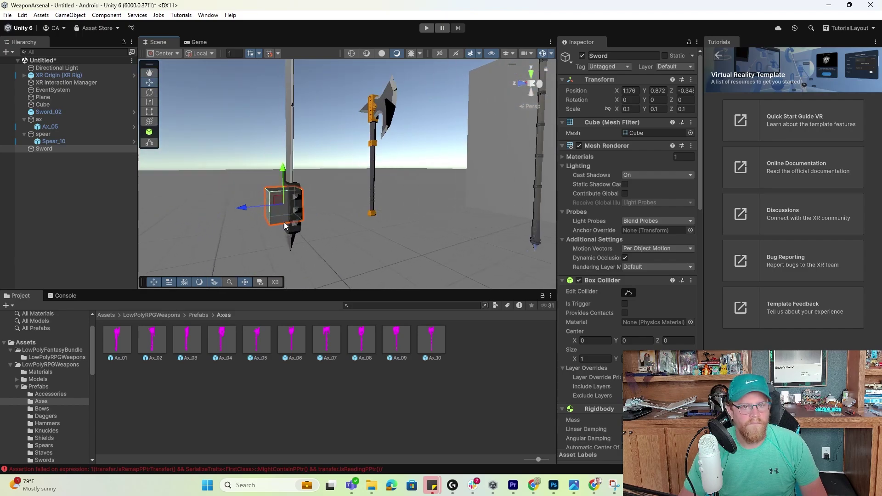
pyautogui.scroll(-4, 345, 184)
# Step: Scale the Sword grab cube to about 0.224 by 0.277 by 0.042 and center it on the handle at about Z -0.37
pyautogui.press('r')
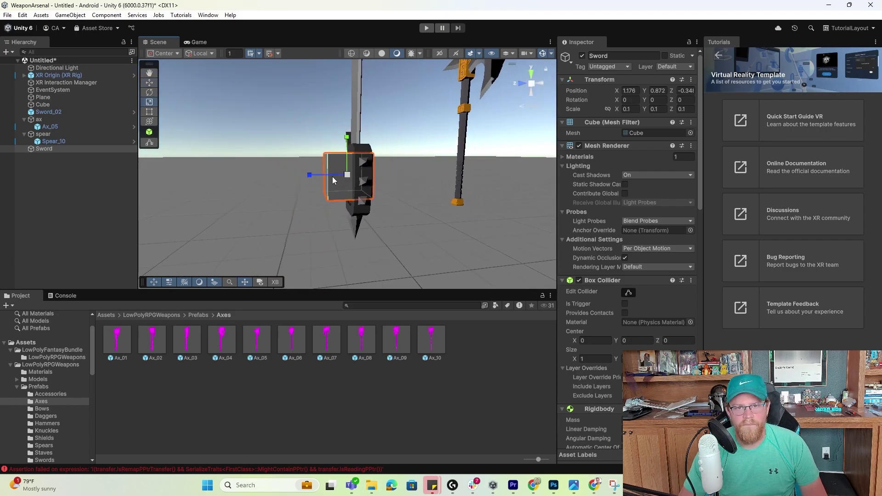
pyautogui.moveTo(312, 173); pyautogui.dragTo(748, 226)
pyautogui.press('w')
pyautogui.moveTo(384, 175); pyautogui.dragTo(308, 219)
pyautogui.press('r')
pyautogui.keyDown('alt'); pyautogui.moveTo(404, 172); pyautogui.dragTo(301, 159); pyautogui.keyUp('alt')
pyautogui.moveTo(340, 137); pyautogui.dragTo(342, 96)
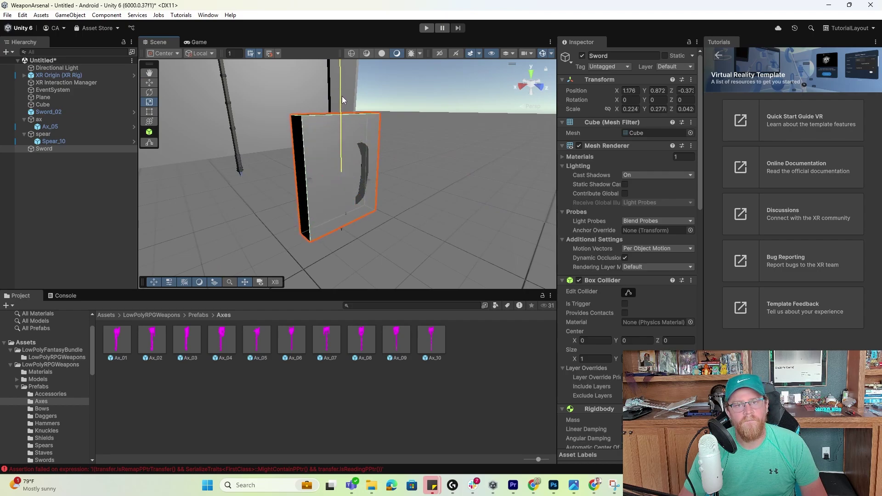
pyautogui.keyDown('alt'); pyautogui.moveTo(413, 154); pyautogui.dragTo(65, 153); pyautogui.keyUp('alt')
pyautogui.press('w')
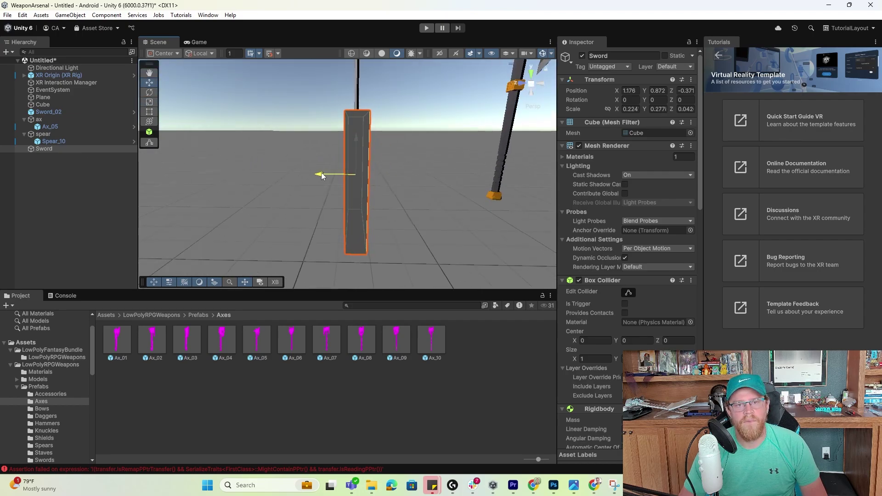
pyautogui.keyDown('alt'); pyautogui.moveTo(275, 197); pyautogui.dragTo(169, 175); pyautogui.keyUp('alt')
# Step: Parent Sword_02 to the Sword object and disable the parent's Mesh Renderer
pyautogui.moveTo(43, 148)
pyautogui.mouseDown()
pyautogui.moveTo(49, 114)
pyautogui.moveTo(46, 148)
pyautogui.mouseUp()
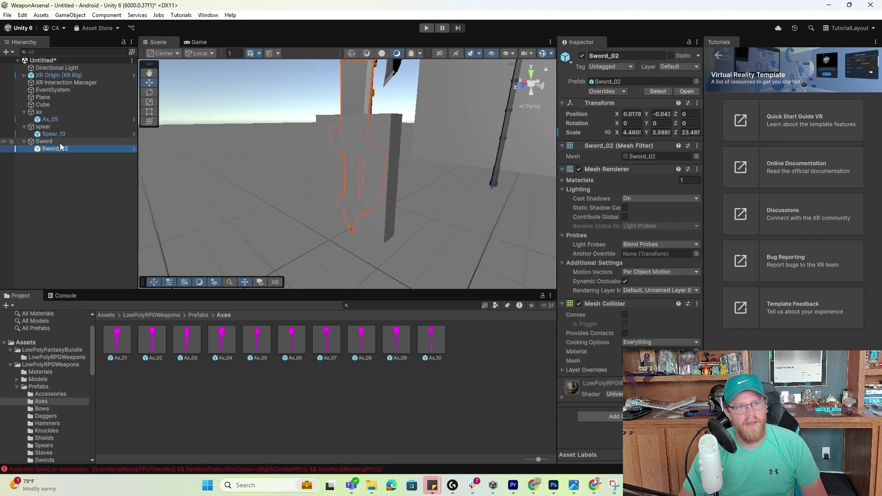
pyautogui.click(59, 142)
pyautogui.click(65, 148)
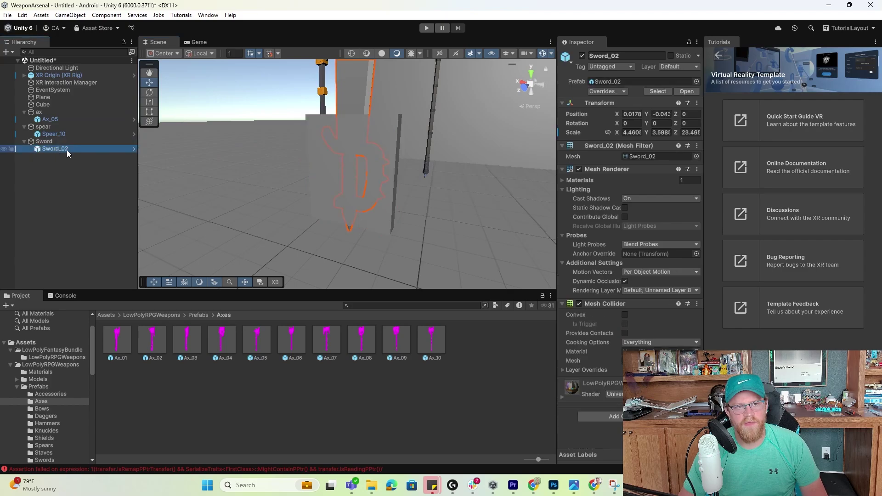
pyautogui.click(74, 142)
pyautogui.click(578, 145)
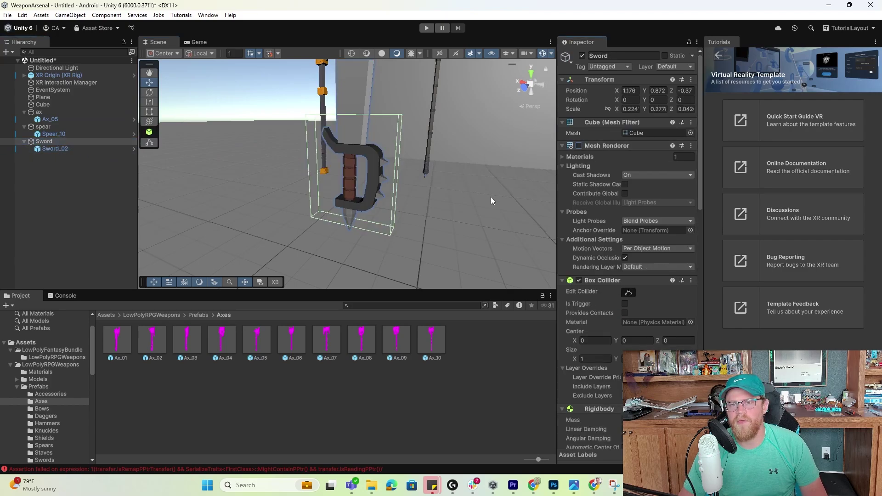
pyautogui.click(467, 222)
pyautogui.scroll(-3, 490, 222)
pyautogui.keyDown('alt'); pyautogui.moveTo(349, 174); pyautogui.dragTo(449, 173); pyautogui.keyUp('alt')
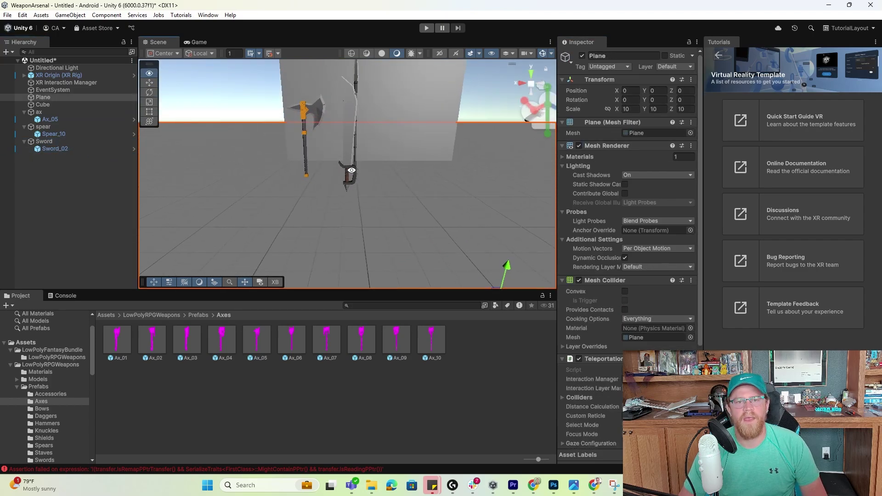
pyautogui.moveTo(351, 169); pyautogui.dragTo(417, 180, button='right')
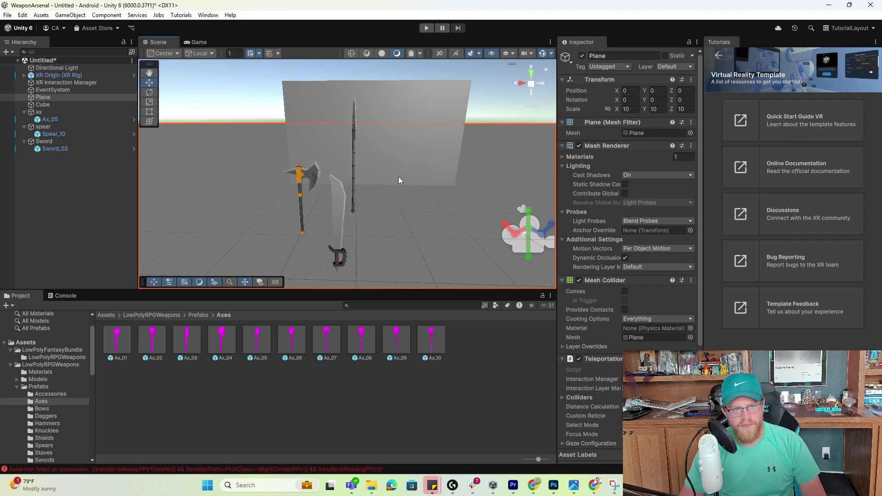
pyautogui.moveTo(405, 174); pyautogui.dragTo(386, 184, button='right')
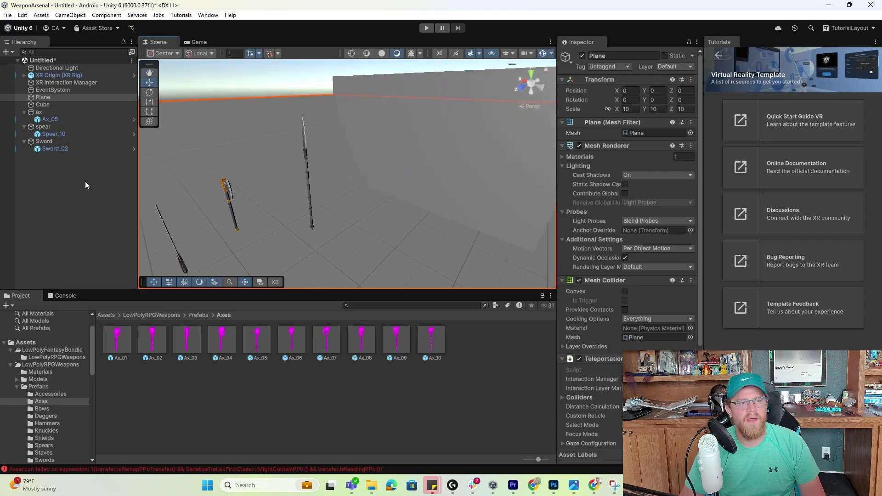
pyautogui.rightClick(60, 169)
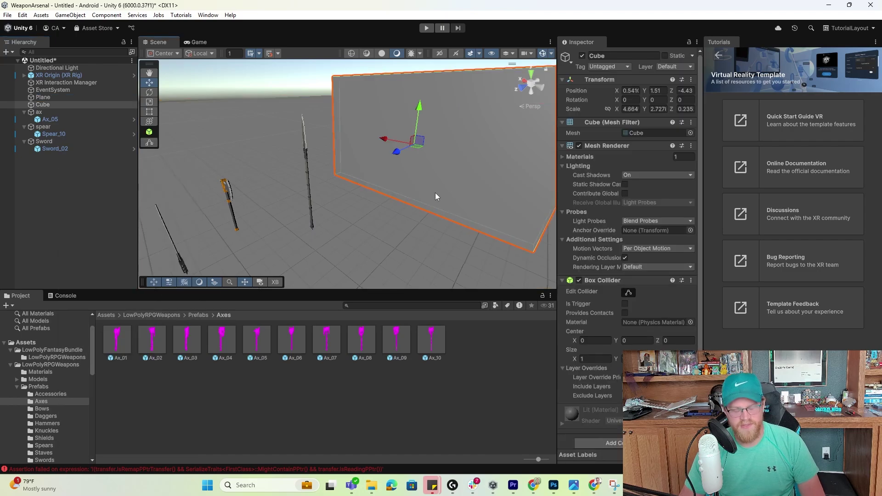
# Step: Duplicate the wall cube, shrink the copy to a peg of about 0.073 by 0.108 by 0.235, tilt it -12° about X, and place it at about X 1.76, Z -4.274
pyautogui.hotkey('ctrl', 'd')
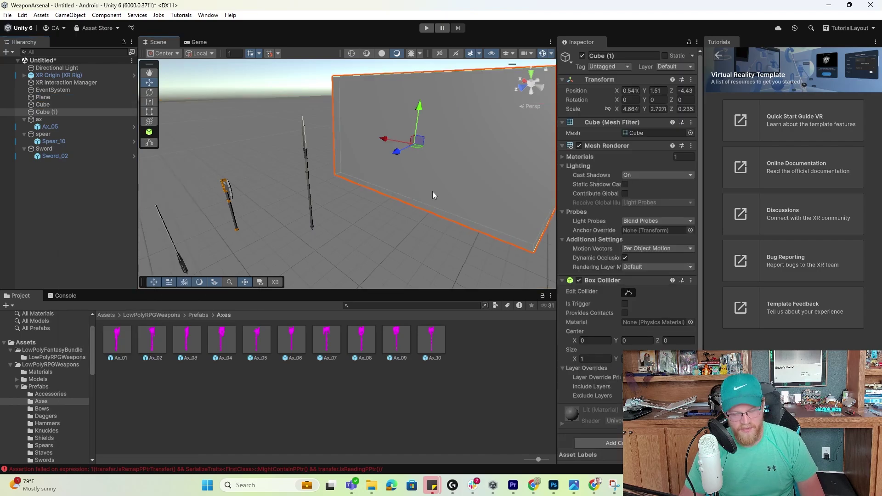
pyautogui.moveTo(432, 191); pyautogui.dragTo(419, 196, button='right')
pyautogui.keyDown('alt'); pyautogui.moveTo(420, 196); pyautogui.dragTo(436, 198); pyautogui.keyUp('alt')
pyautogui.moveTo(463, 156); pyautogui.dragTo(468, 130)
pyautogui.press('r')
pyautogui.press('e')
pyautogui.press('w')
pyautogui.click(449, 141)
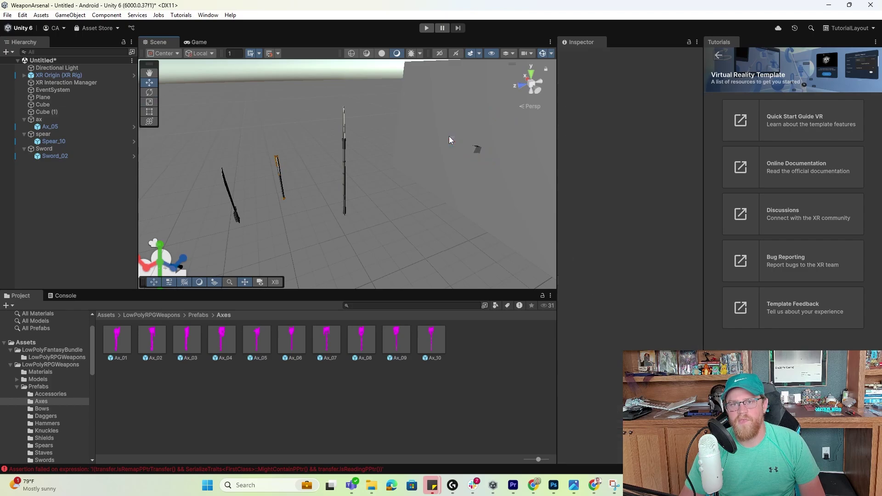
pyautogui.click(473, 150)
pyautogui.keyDown('alt'); pyautogui.moveTo(473, 151); pyautogui.dragTo(159, 158); pyautogui.keyUp('alt')
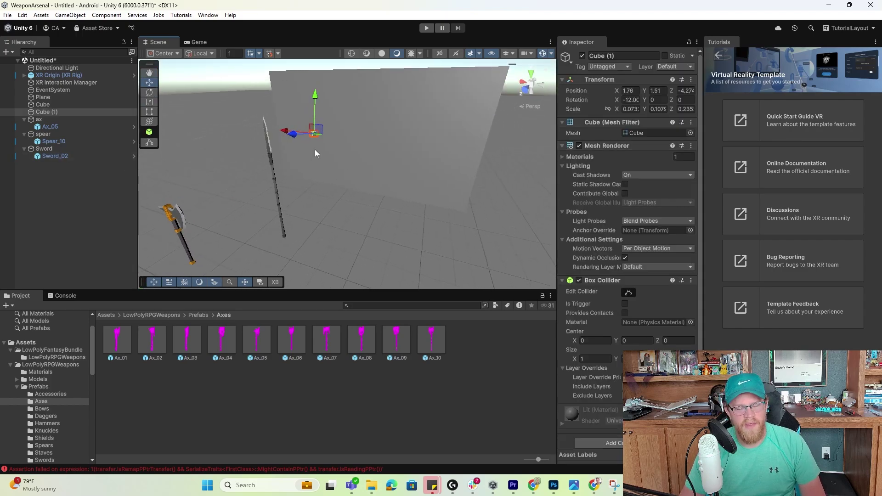
pyautogui.scroll(4, 315, 150)
pyautogui.moveTo(260, 155); pyautogui.dragTo(304, 153, button='middle')
pyautogui.scroll(4, 262, 173)
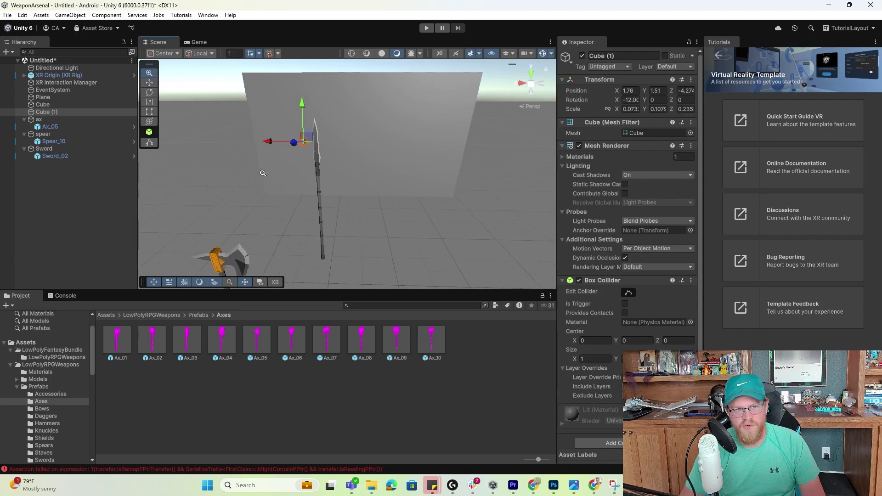
# Step: Rename the peg cube, Cube (1), to hook_1
pyautogui.moveTo(324, 189); pyautogui.dragTo(377, 188, button='middle')
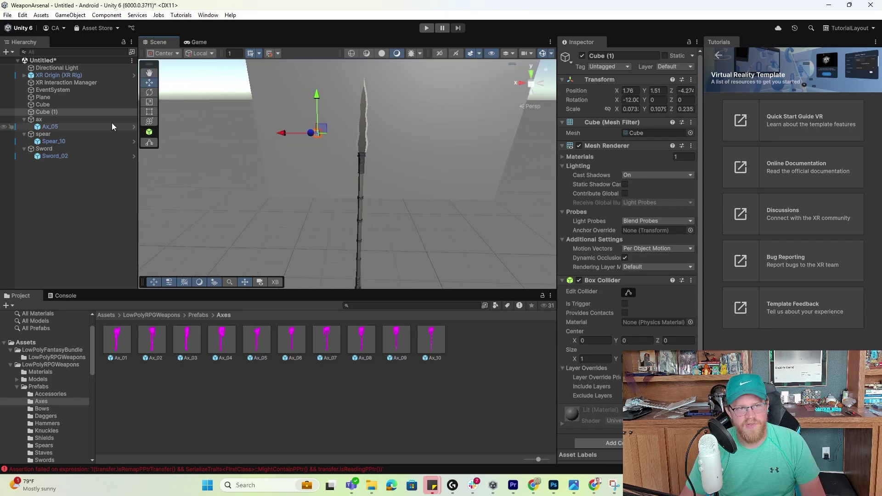
pyautogui.click(51, 112)
pyautogui.press('F2')
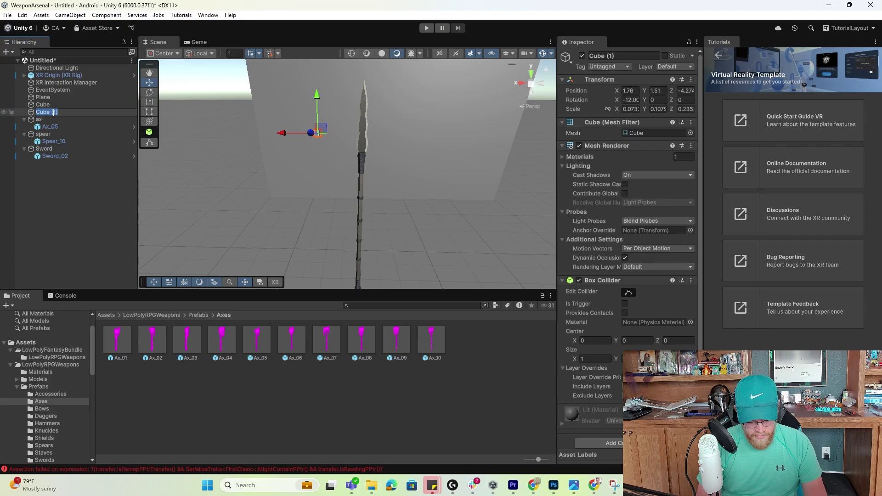
pyautogui.write('hod')
pyautogui.write('k_')
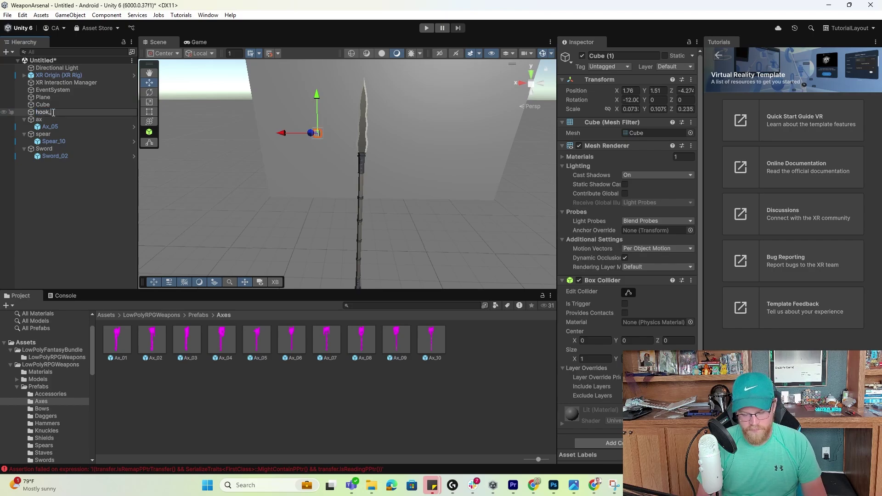
pyautogui.write('1')
pyautogui.press('Return')
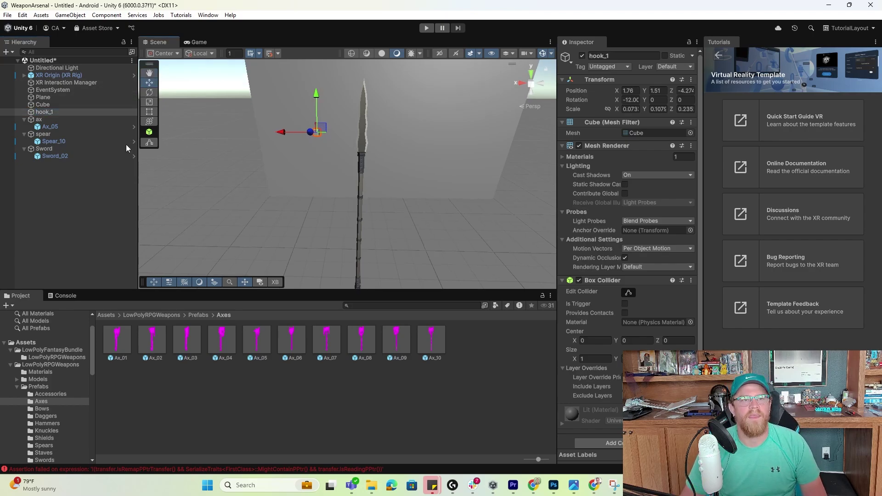
# Step: Add an XR Socket Interactor component to hook_1
pyautogui.scroll(-1, 604, 308)
pyautogui.click(597, 437)
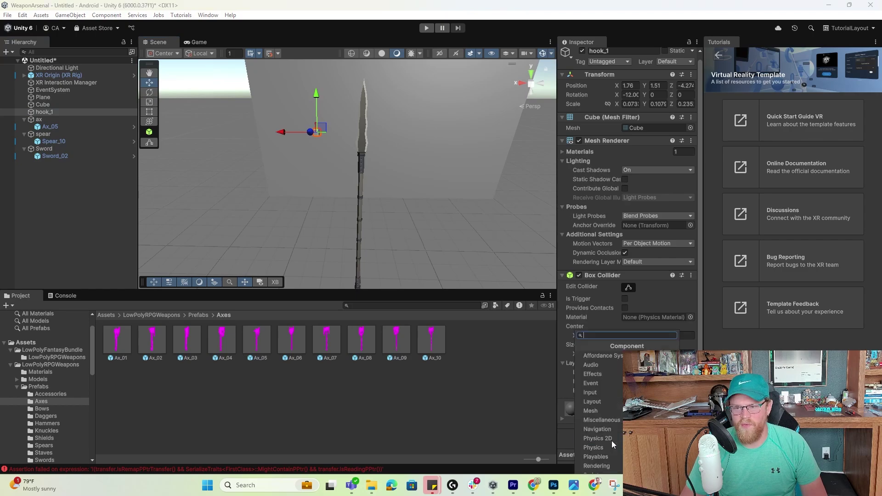
pyautogui.write('x')
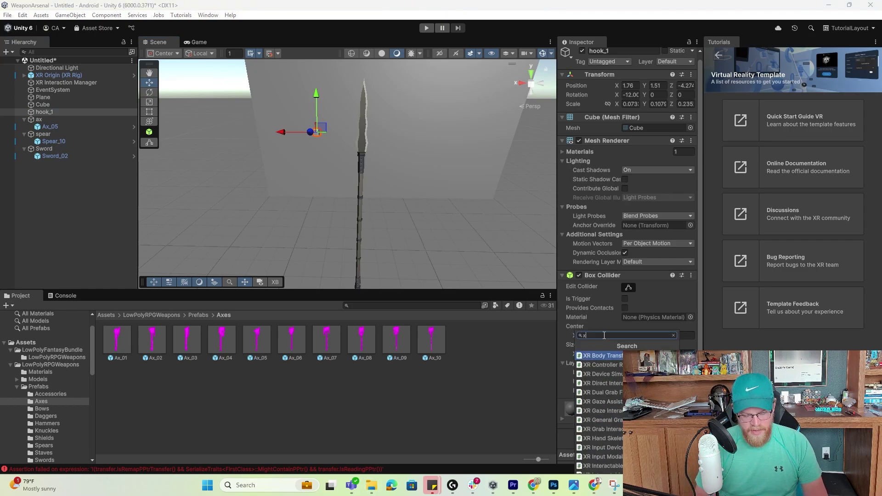
pyautogui.write('r sock')
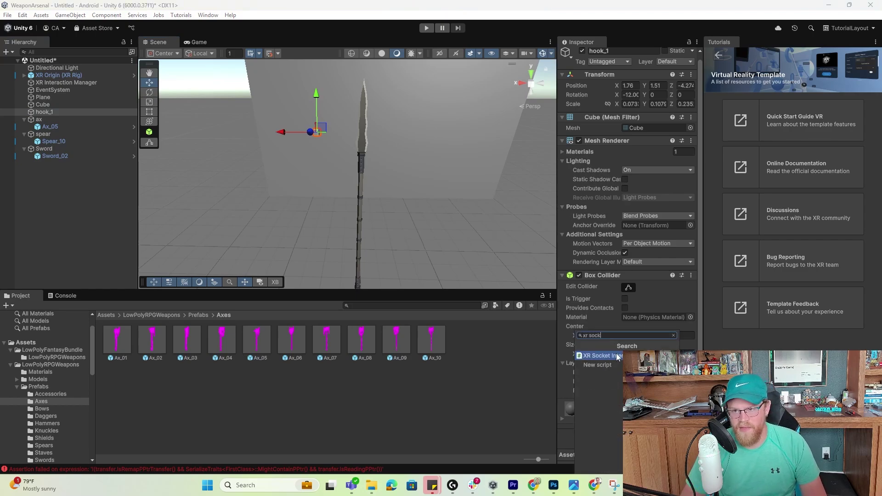
pyautogui.click(618, 356)
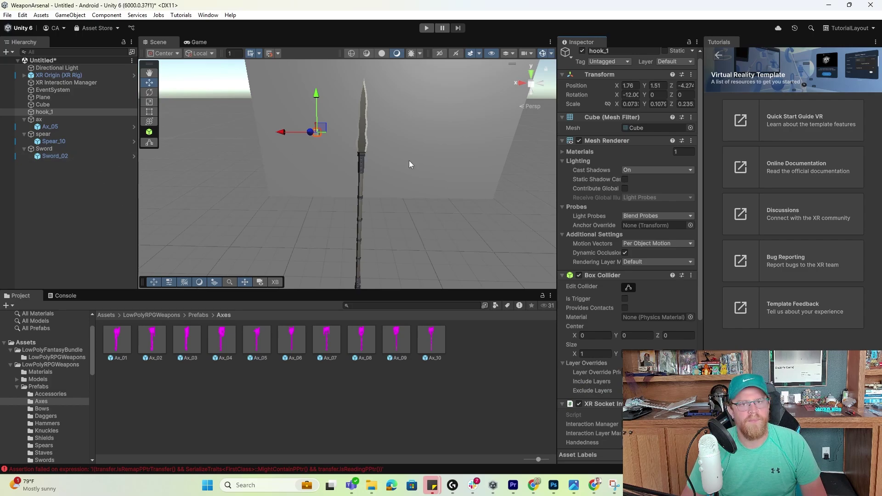
# Step: Review hook_1's Box Collider and XR Socket Interactor settings and examine the peg on the wall from several angles
pyautogui.scroll(-3, 616, 365)
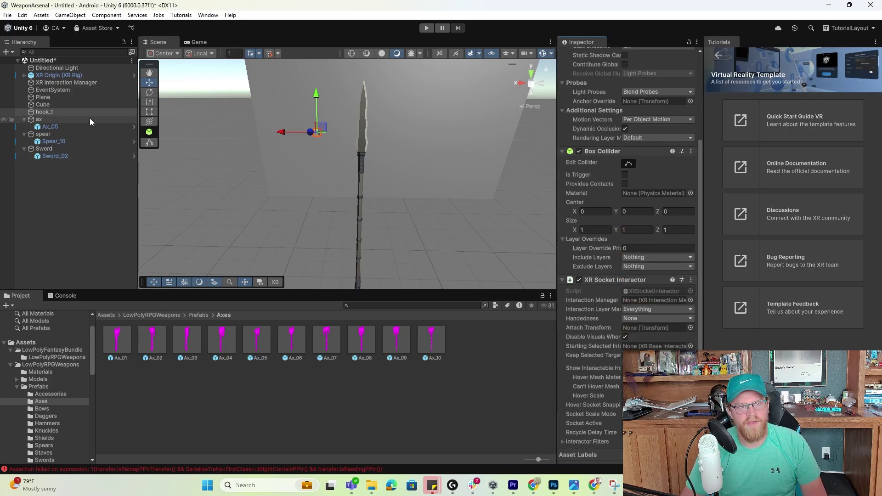
pyautogui.scroll(-1, 599, 324)
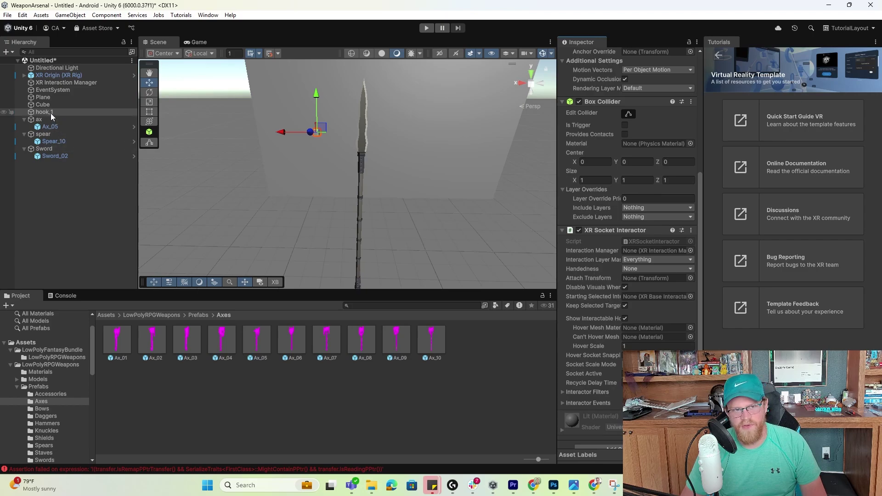
pyautogui.keyDown('alt'); pyautogui.moveTo(406, 129); pyautogui.dragTo(258, 121); pyautogui.keyUp('alt')
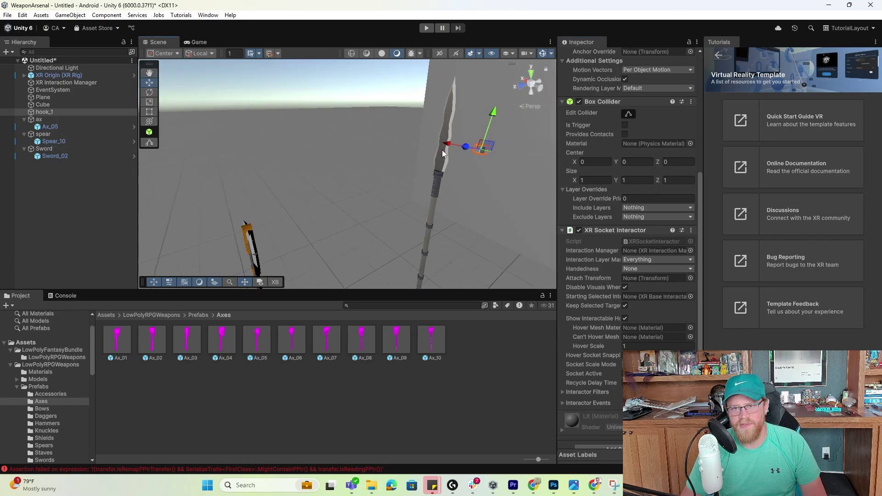
pyautogui.moveTo(442, 149); pyautogui.dragTo(149, 133, button='middle')
pyautogui.keyDown('alt'); pyautogui.moveTo(353, 145); pyautogui.dragTo(436, 184, button='right'); pyautogui.keyUp('alt')
pyautogui.moveTo(437, 184); pyautogui.dragTo(336, 282, button='middle')
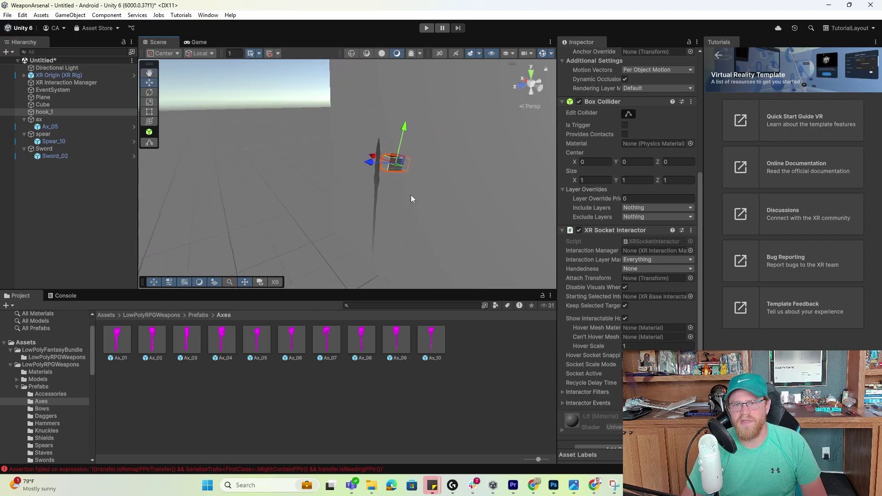
pyautogui.keyDown('alt'); pyautogui.moveTo(411, 194); pyautogui.dragTo(207, 243); pyautogui.keyUp('alt')
pyautogui.scroll(-3, 230, 232)
pyautogui.moveTo(207, 243); pyautogui.dragTo(283, 225, button='middle')
pyautogui.keyDown('alt'); pyautogui.moveTo(283, 225); pyautogui.dragTo(363, 189); pyautogui.keyUp('alt')
pyautogui.moveTo(296, 226); pyautogui.dragTo(351, 214, button='middle')
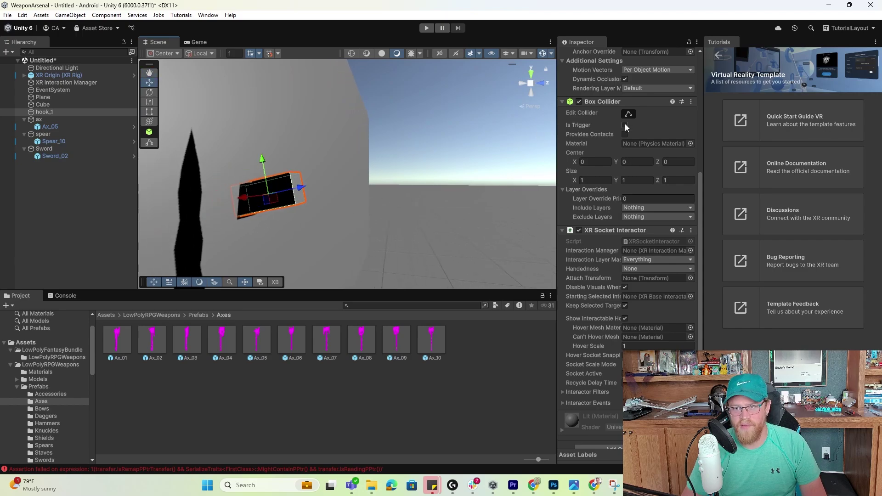
pyautogui.keyDown('alt'); pyautogui.moveTo(410, 220); pyautogui.dragTo(425, 226); pyautogui.keyUp('alt')
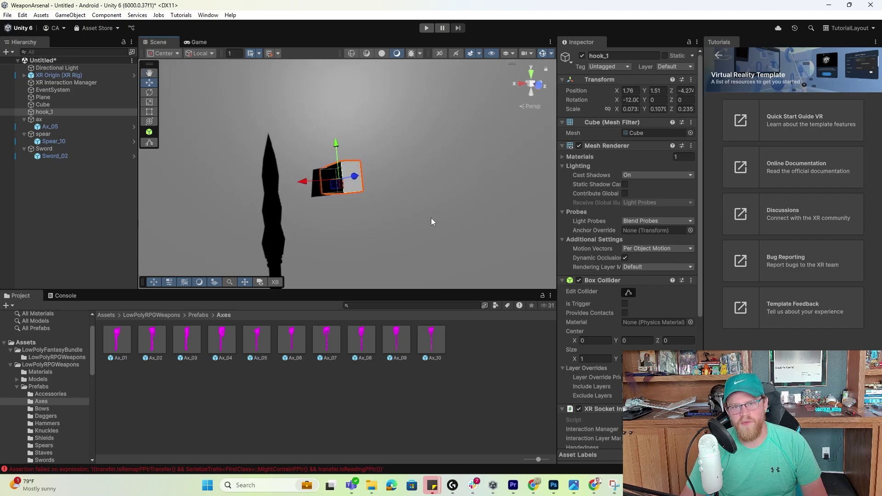
pyautogui.keyDown('alt'); pyautogui.moveTo(199, 175); pyautogui.dragTo(206, 189); pyautogui.keyUp('alt')
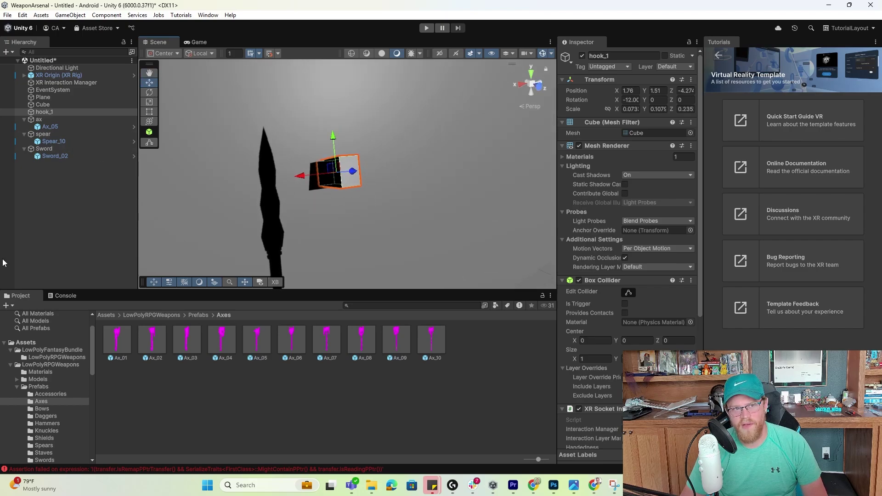
pyautogui.scroll(-3, 657, 322)
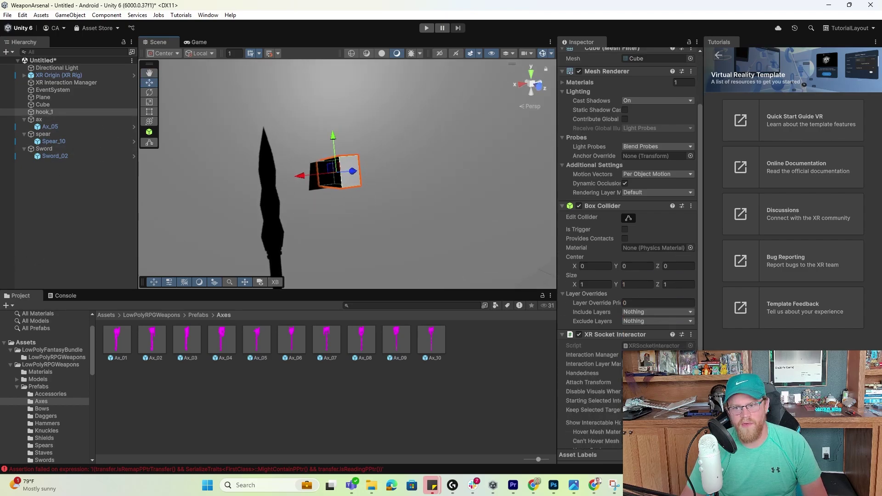
pyautogui.scroll(-1, 611, 299)
pyautogui.keyDown('alt'); pyautogui.moveTo(441, 202); pyautogui.dragTo(381, 229); pyautogui.keyUp('alt')
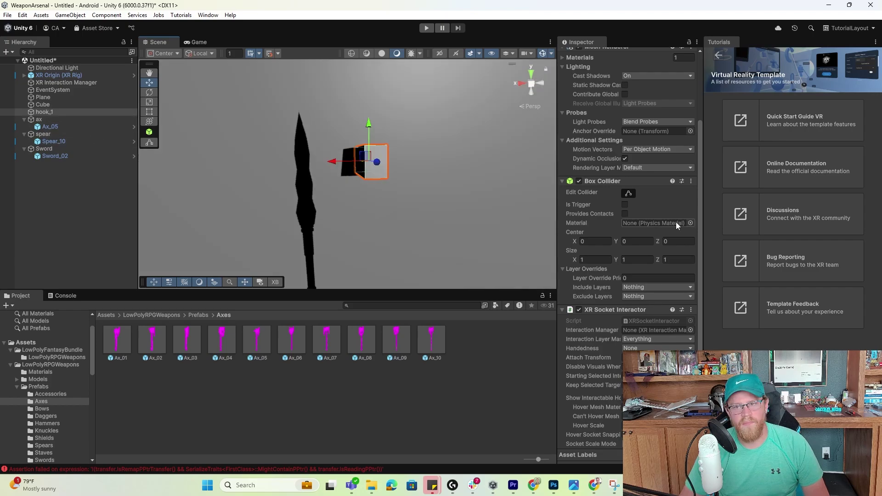
# Step: Make hook_1's Box Collider a trigger and enlarge it around the peg to a size of about 7.16 by 4.80 by 2.25
pyautogui.click(624, 204)
pyautogui.click(628, 193)
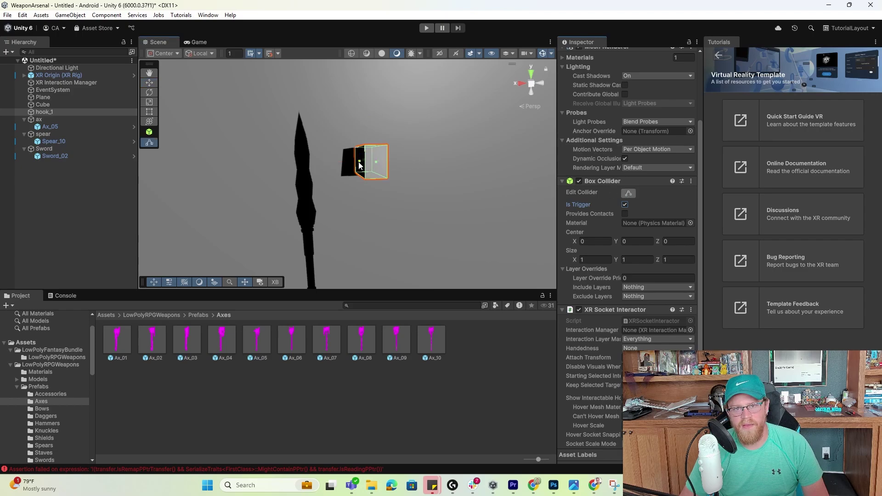
pyautogui.moveTo(359, 165); pyautogui.dragTo(323, 164)
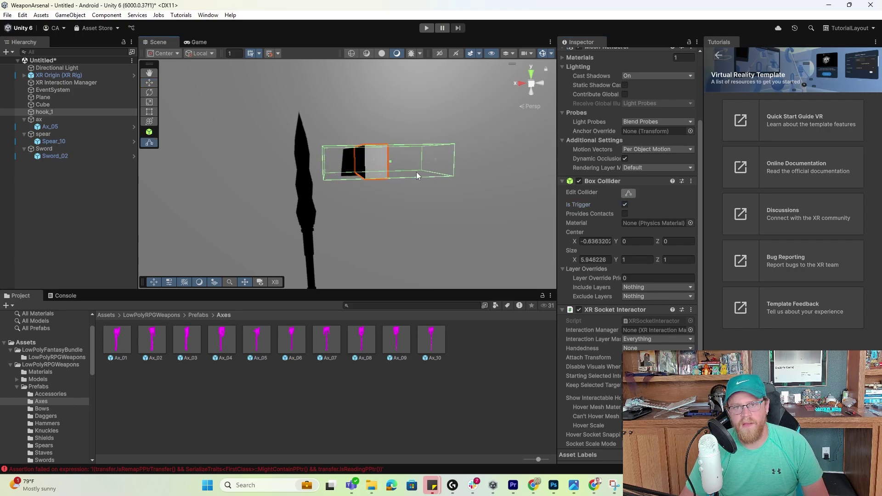
pyautogui.keyDown('alt'); pyautogui.moveTo(416, 172); pyautogui.dragTo(517, 271); pyautogui.keyUp('alt')
pyautogui.moveTo(337, 121); pyautogui.dragTo(431, 165)
pyautogui.moveTo(340, 109); pyautogui.dragTo(263, 24)
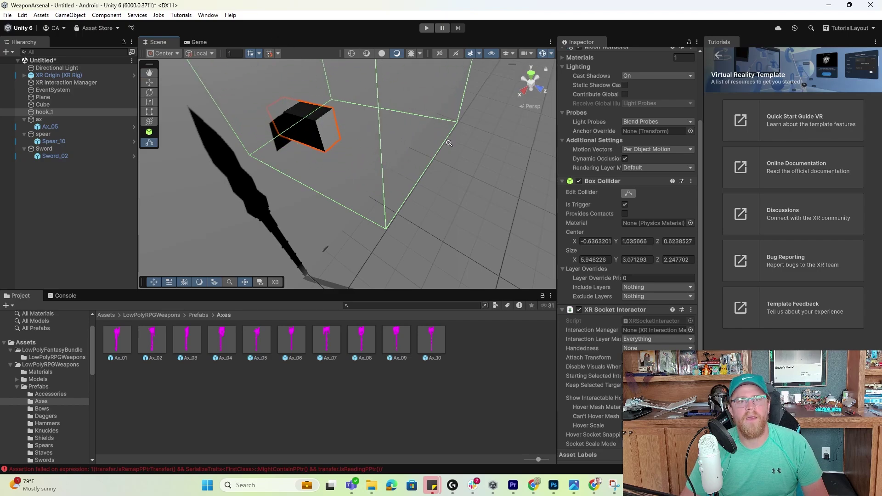
pyautogui.keyDown('alt'); pyautogui.moveTo(449, 144); pyautogui.dragTo(389, 144, button='right'); pyautogui.keyUp('alt')
pyautogui.keyDown('alt'); pyautogui.moveTo(389, 144); pyautogui.dragTo(294, 135); pyautogui.keyUp('alt')
pyautogui.keyDown('alt'); pyautogui.moveTo(349, 154); pyautogui.dragTo(323, 142); pyautogui.keyUp('alt')
pyautogui.keyDown('alt'); pyautogui.moveTo(396, 181); pyautogui.dragTo(282, 108); pyautogui.keyUp('alt')
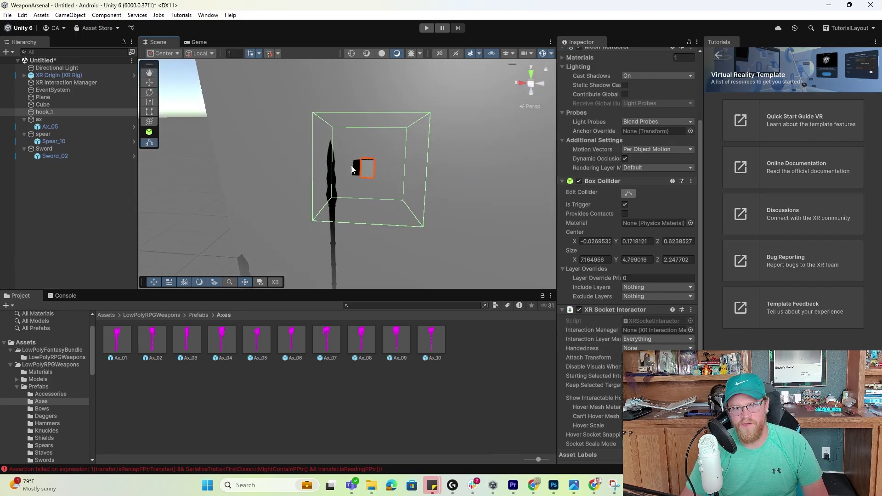
# Step: Create an empty child object under hook_1 and name it attach
pyautogui.rightClick(55, 112)
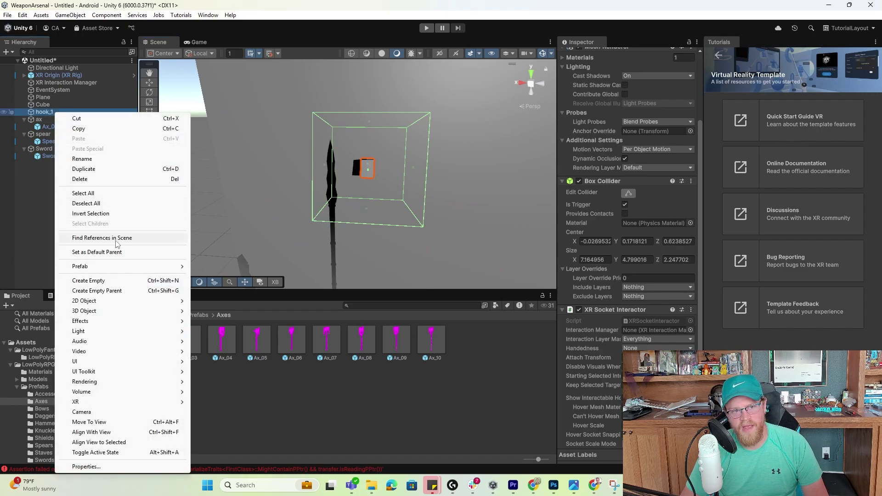
pyautogui.click(119, 280)
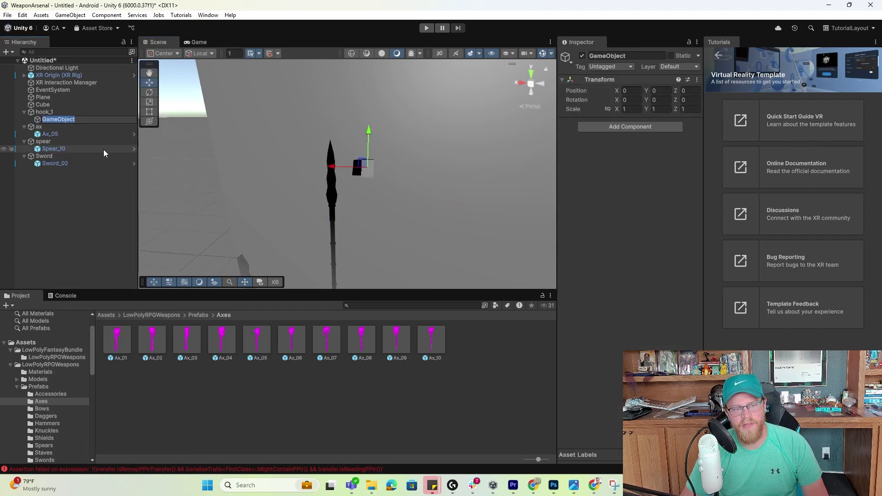
pyautogui.write('attach')
pyautogui.press('Return')
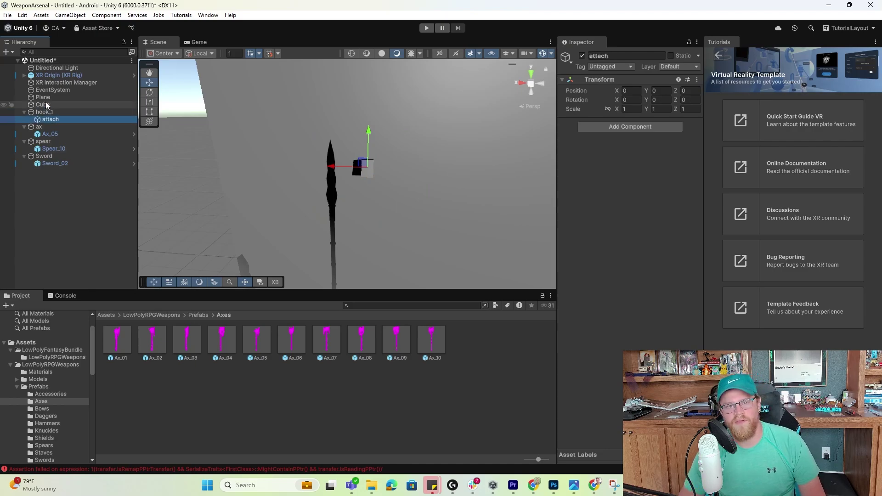
# Step: Move the attach object to the peg's outer end at about Y -2.242, Z 0.55, and set its Y rotation to 90
pyautogui.keyDown('alt'); pyautogui.moveTo(390, 200); pyautogui.dragTo(649, 199); pyautogui.keyUp('alt')
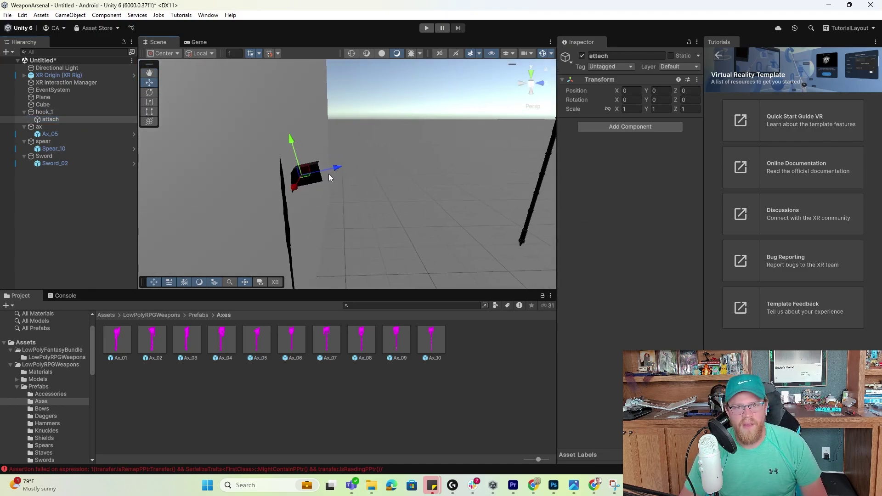
pyautogui.moveTo(329, 173); pyautogui.dragTo(351, 163)
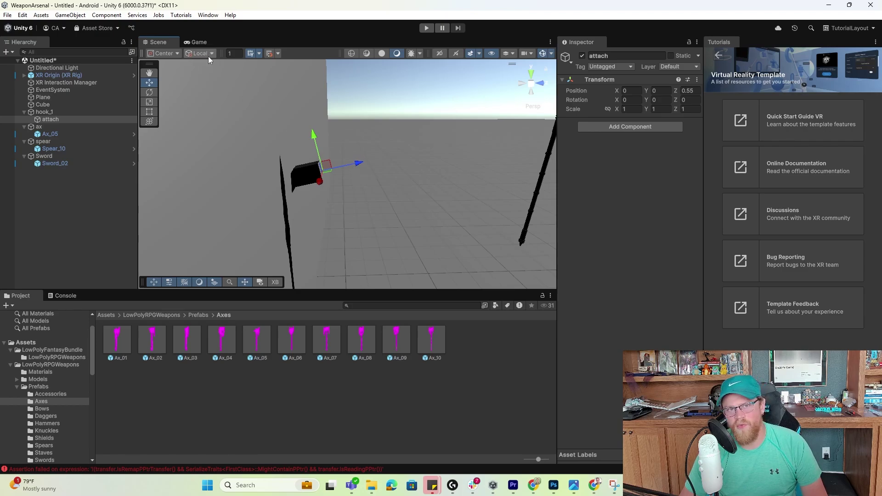
pyautogui.keyDown('alt'); pyautogui.moveTo(349, 140); pyautogui.dragTo(153, 111); pyautogui.keyUp('alt')
pyautogui.keyDown('alt'); pyautogui.moveTo(420, 157); pyautogui.dragTo(280, 173); pyautogui.keyUp('alt')
pyautogui.press('e')
pyautogui.click(661, 100)
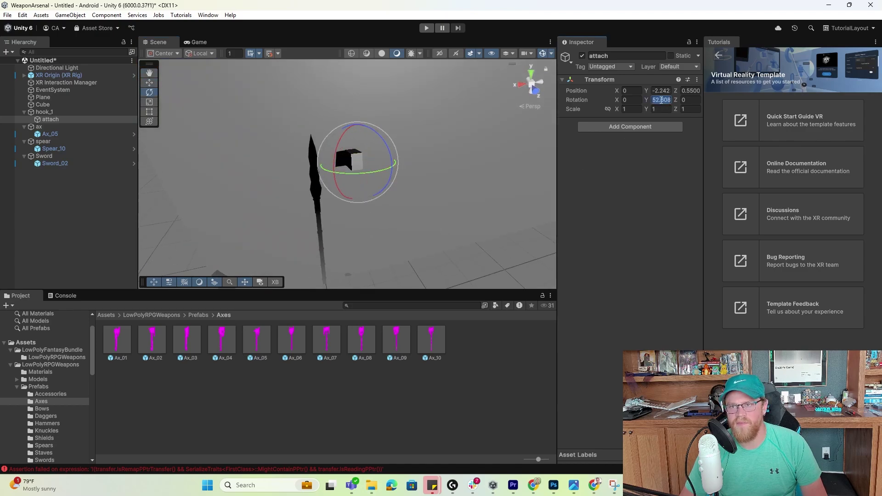
pyautogui.write('90')
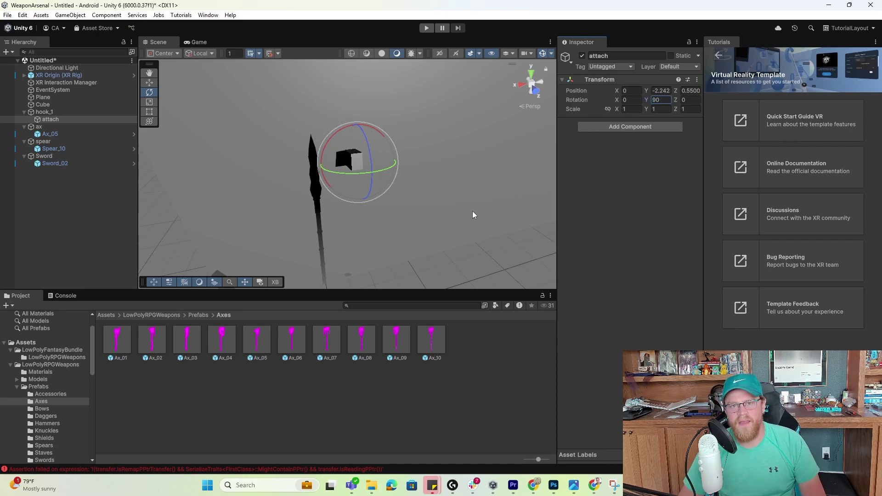
# Step: Open the interaction layer settings from hook_1's XR Socket Interactor and name User Layer 1 "weapon"
pyautogui.click(62, 202)
pyautogui.click(43, 112)
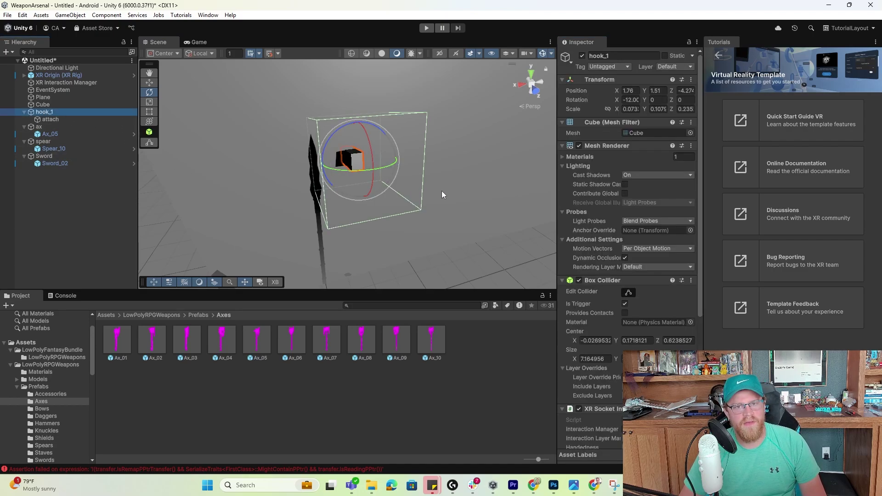
pyautogui.keyDown('alt'); pyautogui.moveTo(442, 191); pyautogui.dragTo(352, 189); pyautogui.keyUp('alt')
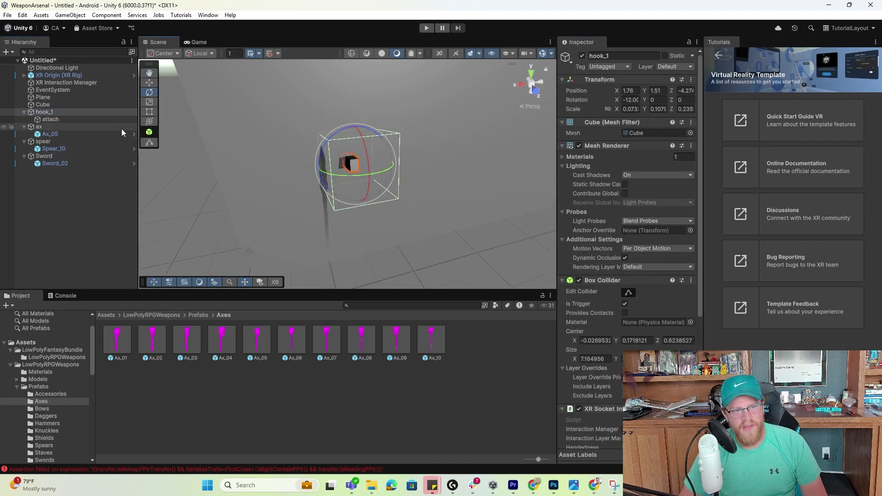
pyautogui.scroll(-10, 638, 330)
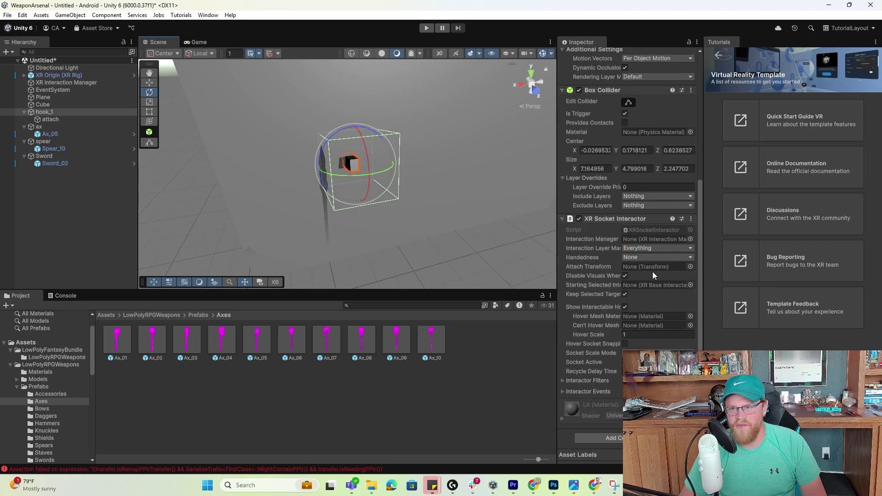
pyautogui.click(671, 247)
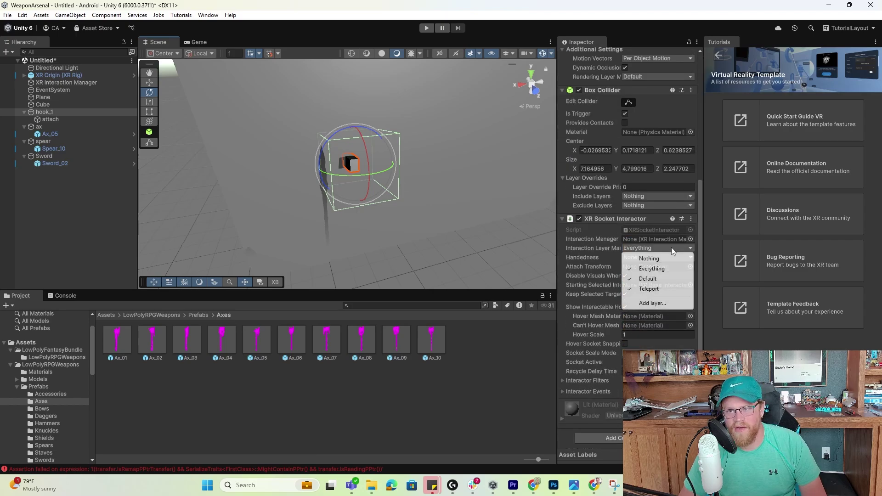
pyautogui.click(651, 303)
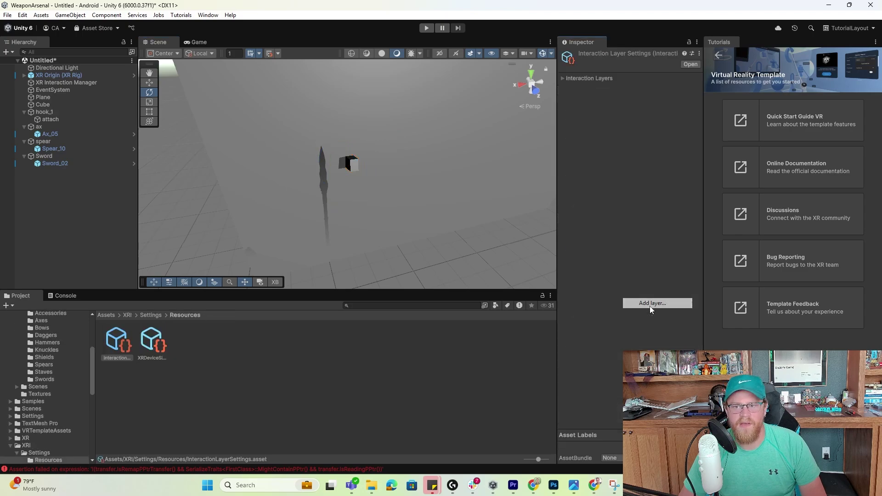
pyautogui.click(562, 78)
pyautogui.click(633, 99)
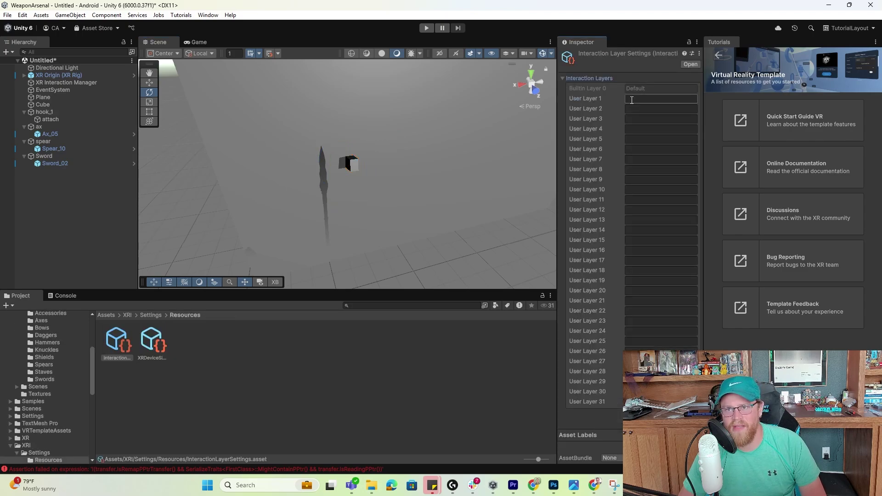
pyautogui.write('weapon')
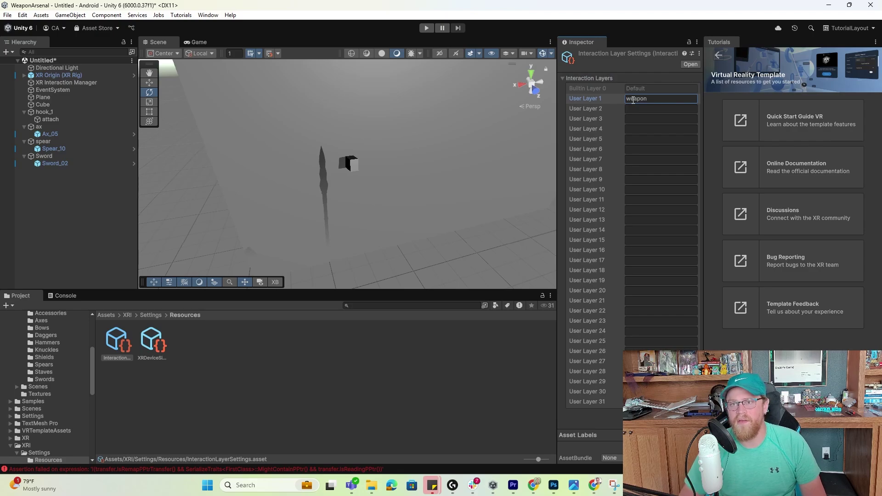
# Step: Review the interaction layer mask options on hook_1's XR Socket Interactor and on the ax's XR Grab Interactable
pyautogui.click(45, 112)
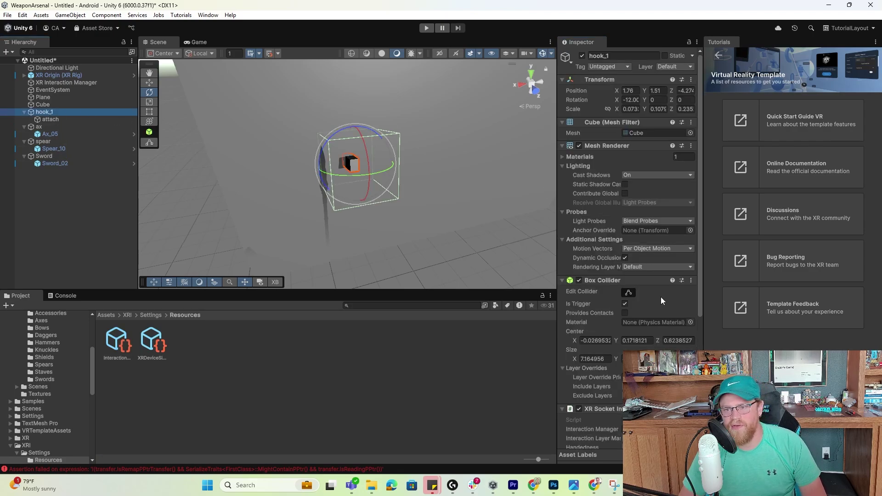
pyautogui.scroll(-5, 660, 296)
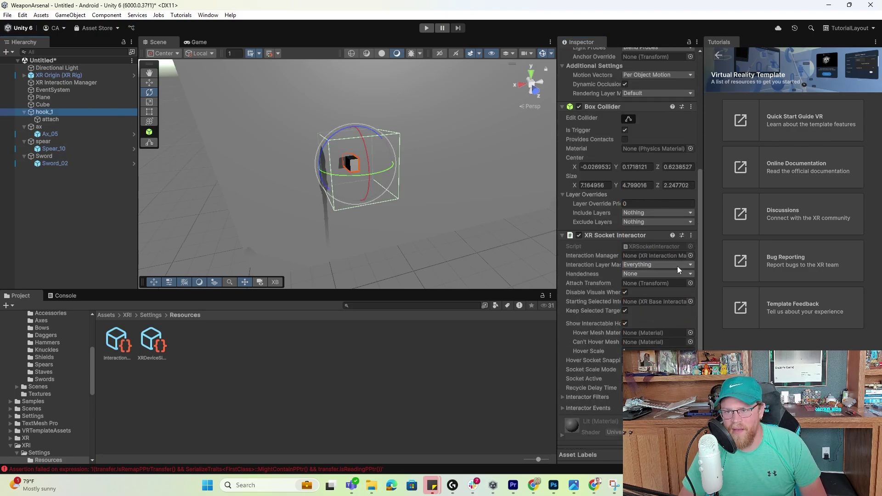
pyautogui.click(677, 266)
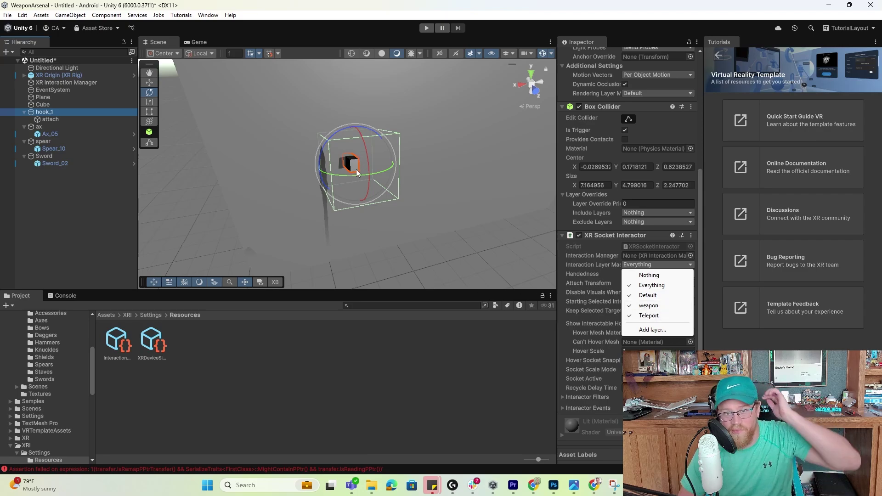
pyautogui.click(59, 127)
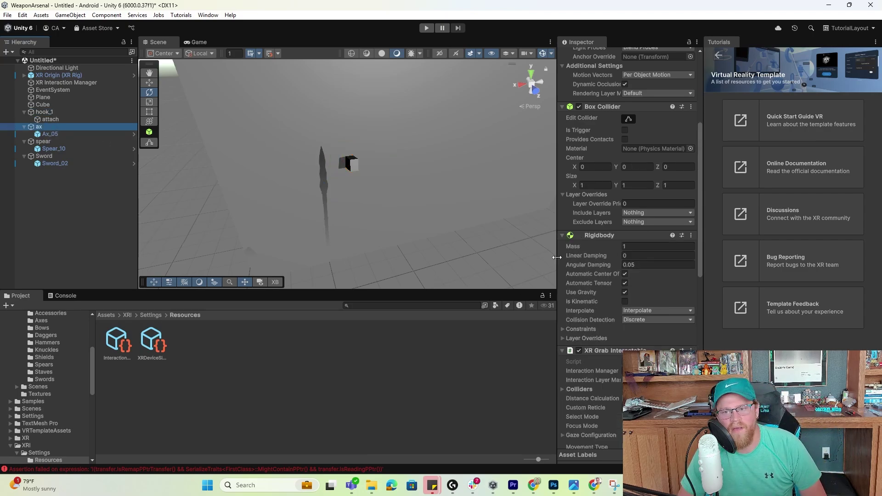
pyautogui.scroll(-2, 596, 300)
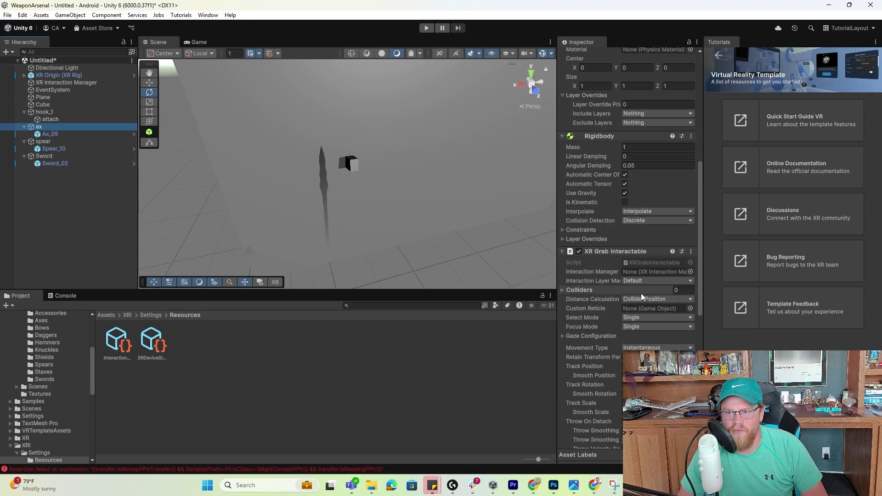
pyautogui.click(644, 281)
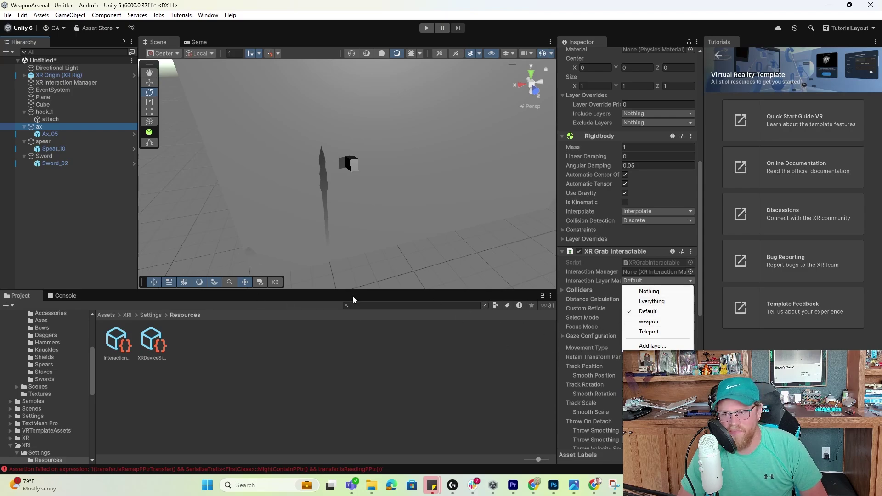
# Step: Duplicate hook_1 twice and space the copies in a row along the wall beside the original
pyautogui.click(60, 112)
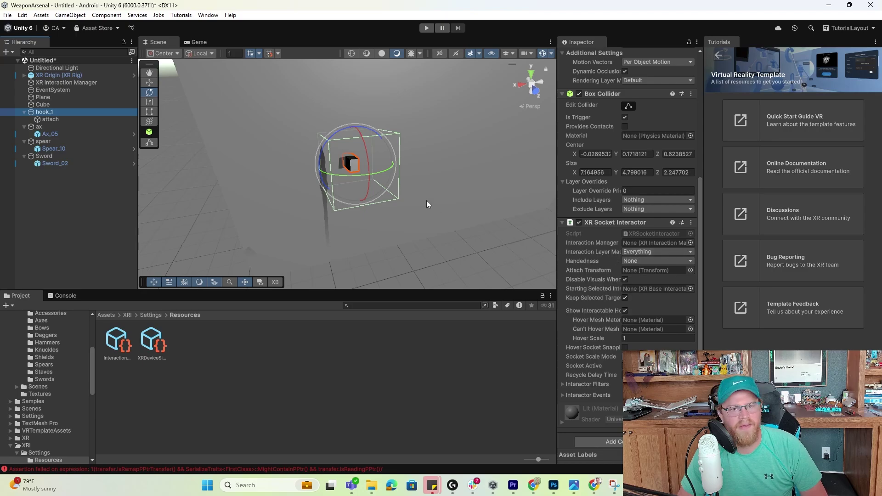
pyautogui.keyDown('alt'); pyautogui.moveTo(426, 200); pyautogui.dragTo(362, 187); pyautogui.keyUp('alt')
pyautogui.scroll(-3, 335, 190)
pyautogui.moveTo(455, 204); pyautogui.dragTo(396, 192, button='middle')
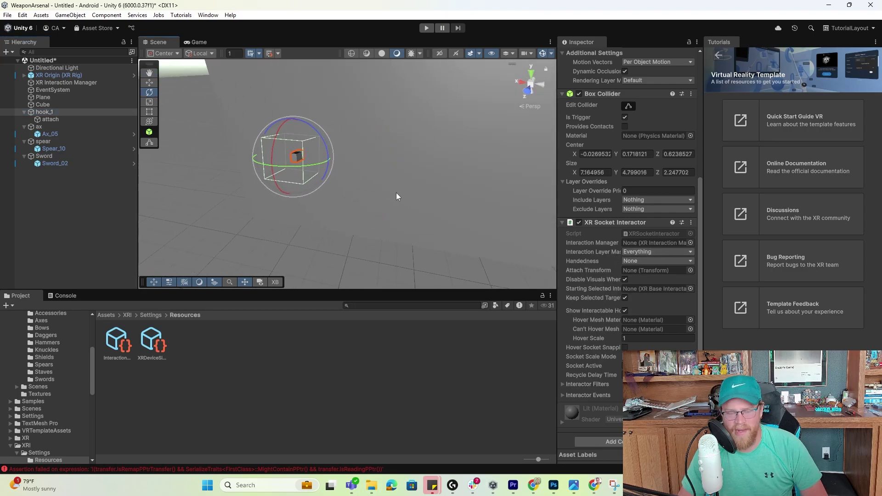
pyautogui.hotkey('ctrl', 'd')
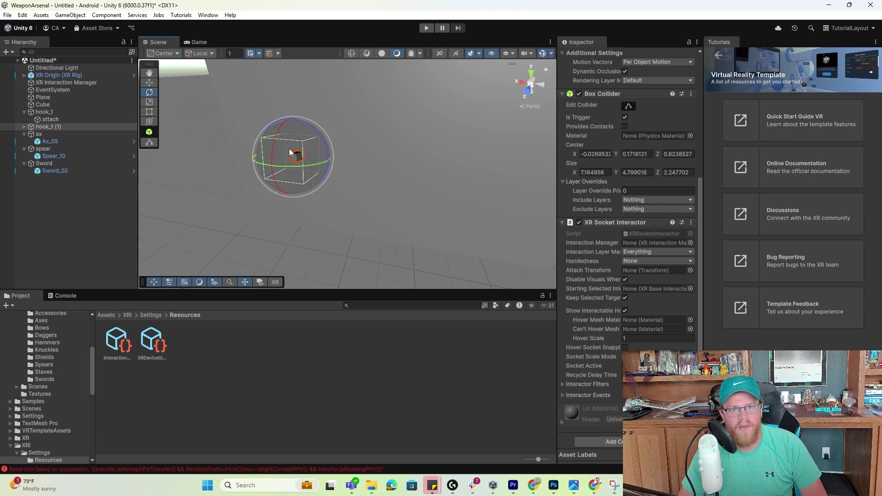
pyautogui.press('w')
pyautogui.moveTo(266, 155); pyautogui.dragTo(392, 173)
pyautogui.keyDown('alt'); pyautogui.moveTo(433, 193); pyautogui.dragTo(426, 195, button='right'); pyautogui.keyUp('alt')
pyautogui.scroll(-3, 426, 195)
pyautogui.moveTo(360, 167); pyautogui.dragTo(412, 175)
pyautogui.hotkey('ctrl', 'd')
# Step: Rename the two duplicated hooks hook_2 and hook_3
pyautogui.click(65, 126)
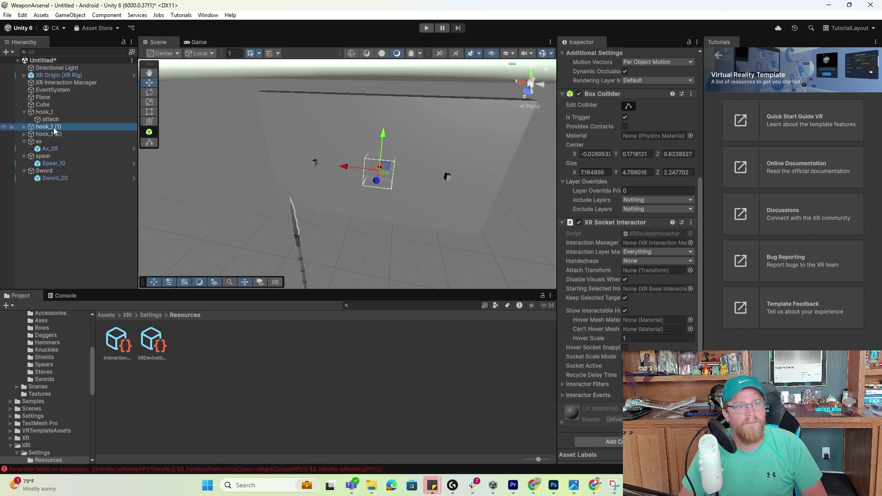
pyautogui.click(60, 128)
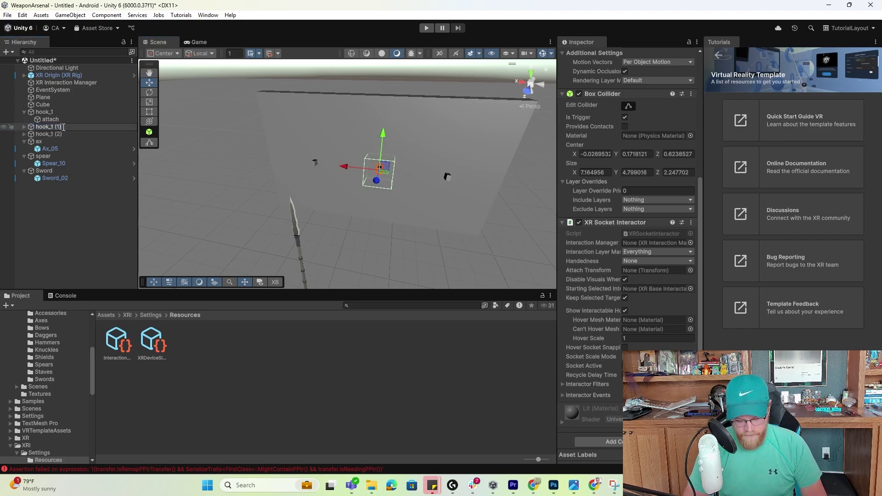
pyautogui.write('hook_2')
pyautogui.press('Return')
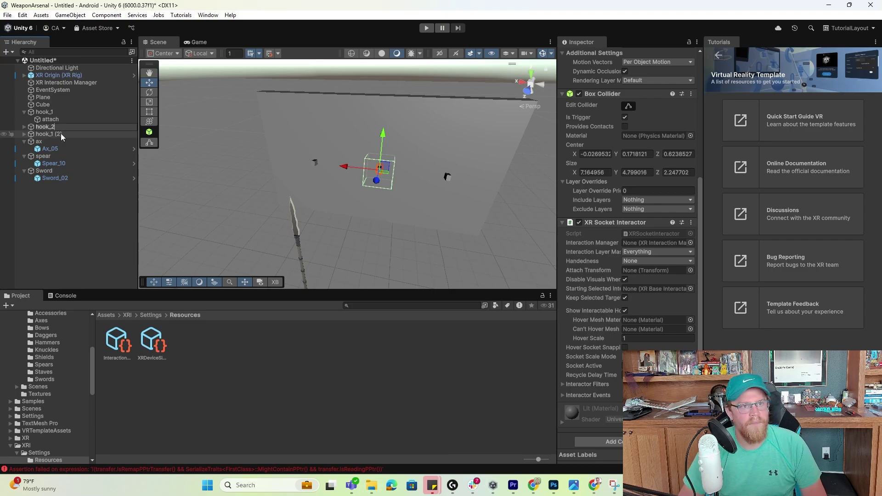
pyautogui.click(59, 134)
pyautogui.click(65, 135)
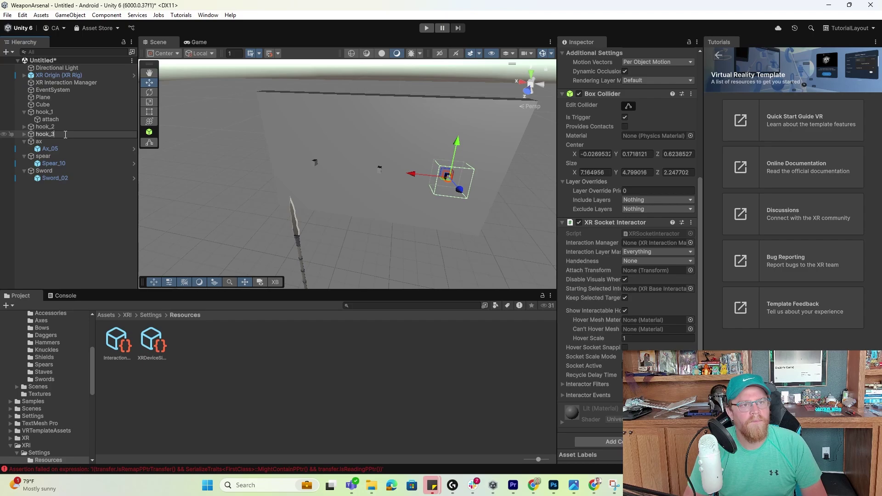
pyautogui.write('hook_3')
pyautogui.press('Return')
# Step: Assign the ax, spear and Sword as the starting selected interactables of hook_1, hook_2 and hook_3 respectively
pyautogui.click(52, 113)
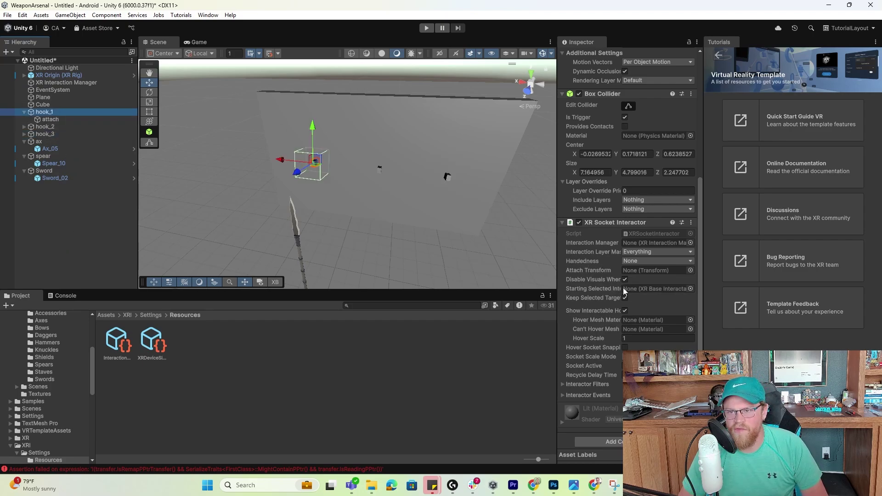
pyautogui.moveTo(558, 276); pyautogui.dragTo(454, 270)
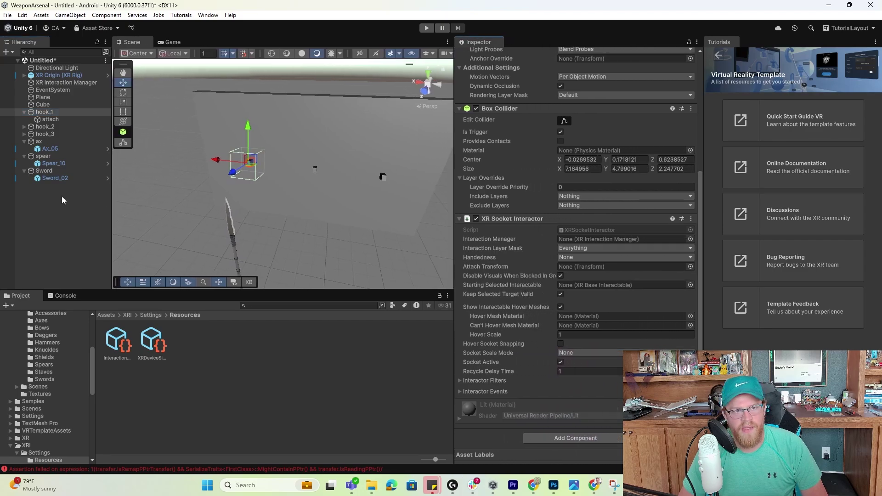
pyautogui.moveTo(51, 142); pyautogui.dragTo(589, 288)
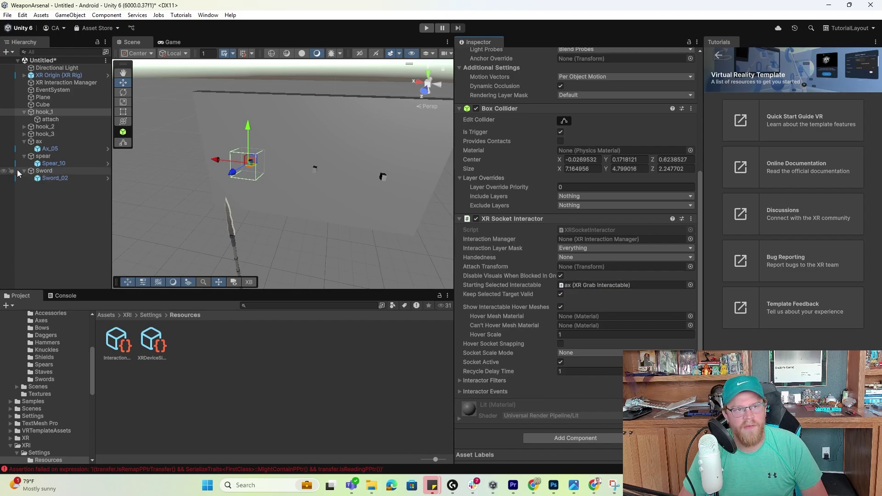
pyautogui.click(63, 126)
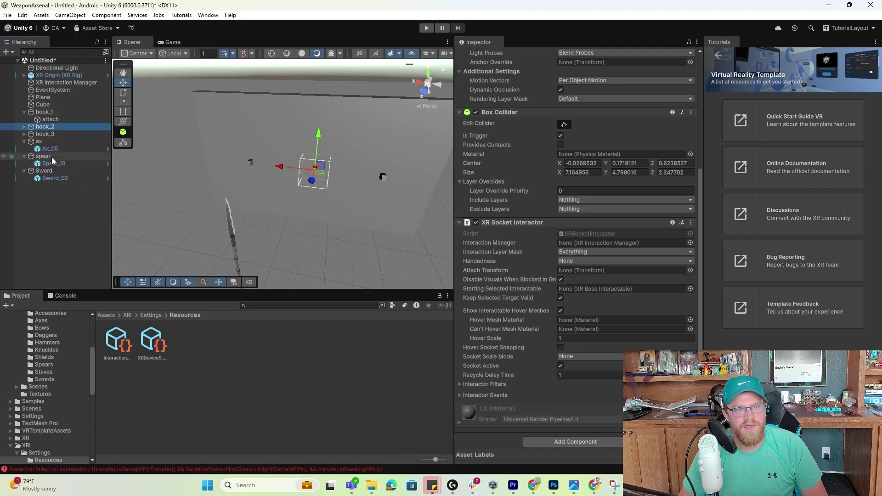
pyautogui.moveTo(51, 157); pyautogui.dragTo(498, 287)
pyautogui.moveTo(595, 296); pyautogui.dragTo(596, 292)
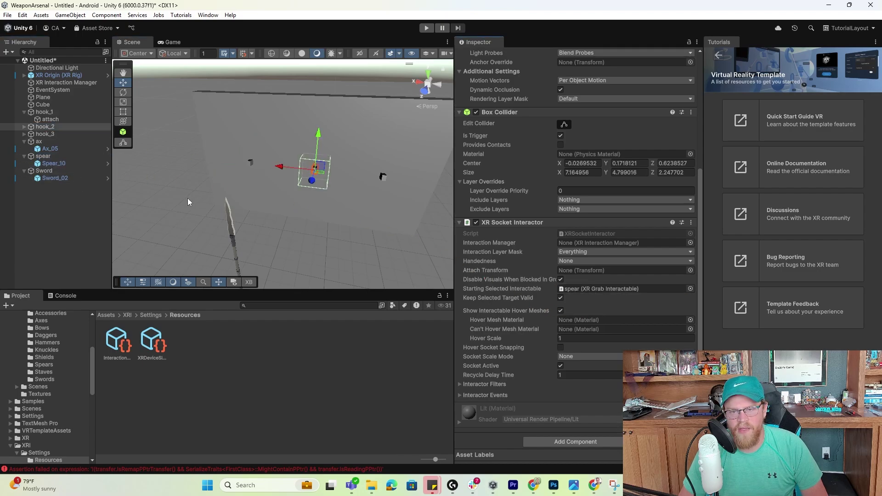
pyautogui.click(57, 134)
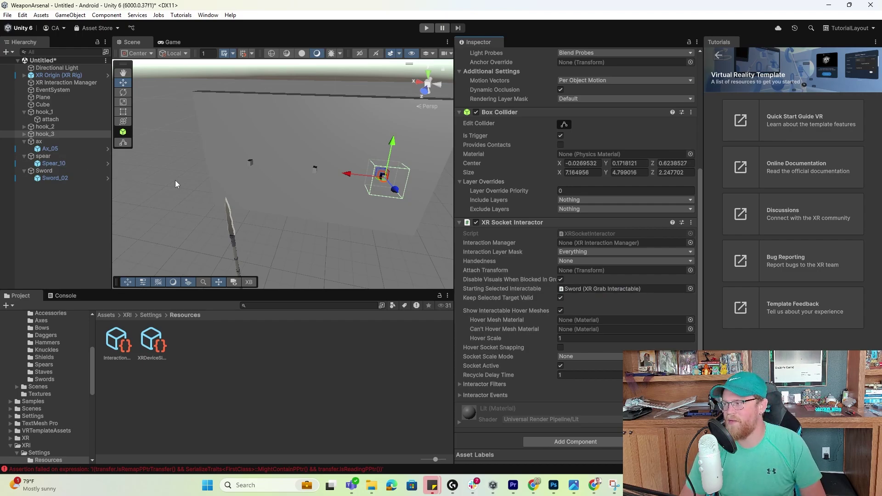
pyautogui.keyDown('alt'); pyautogui.moveTo(260, 214); pyautogui.dragTo(250, 197); pyautogui.keyUp('alt')
pyautogui.scroll(-3, 367, 178)
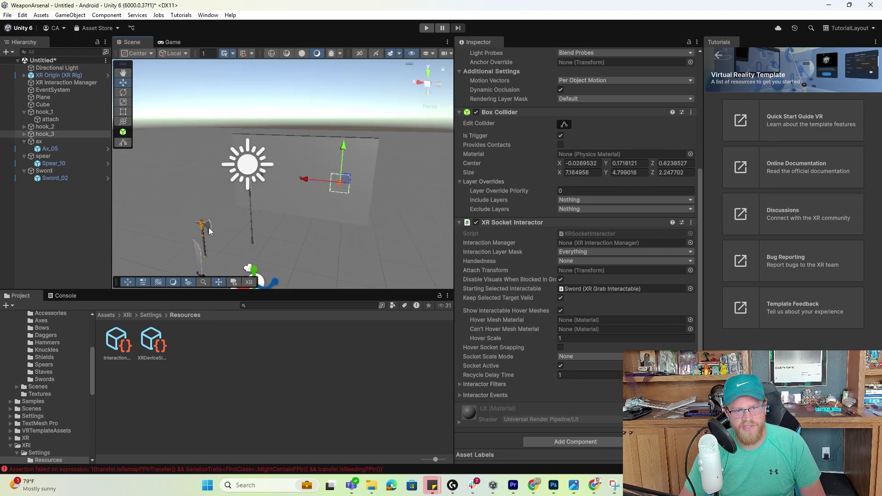
pyautogui.keyDown('alt'); pyautogui.moveTo(353, 184); pyautogui.dragTo(229, 215); pyautogui.keyUp('alt')
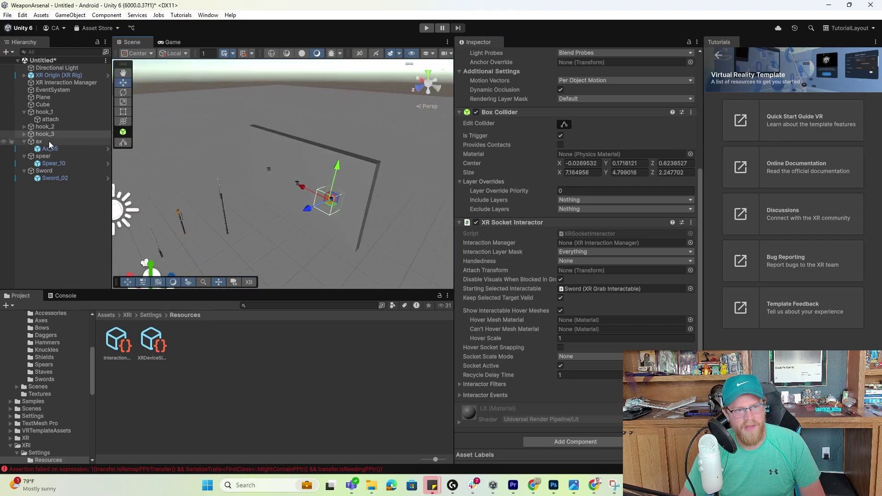
pyautogui.click(48, 142)
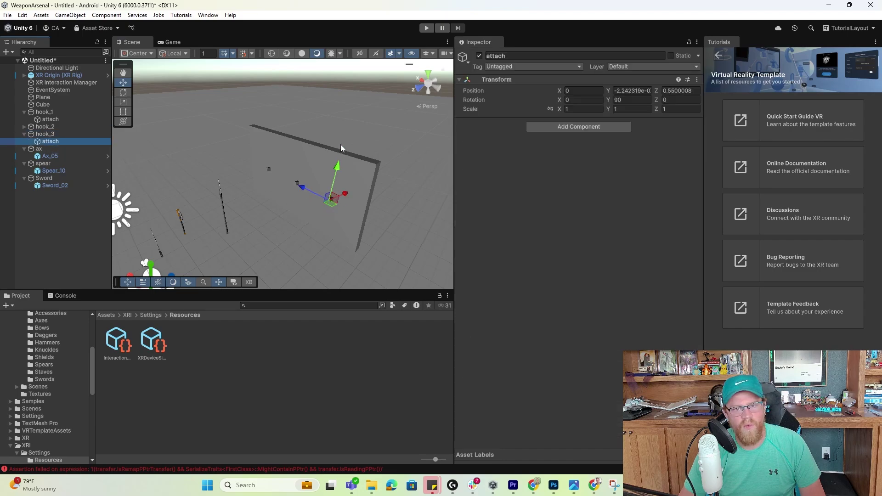
pyautogui.moveTo(281, 205); pyautogui.dragTo(346, 206, button='right')
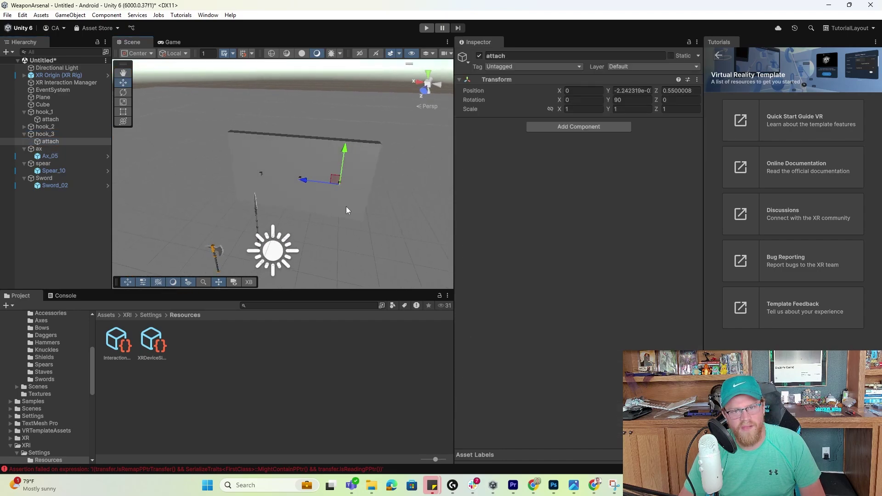
pyautogui.moveTo(151, 178); pyautogui.dragTo(220, 169, button='right')
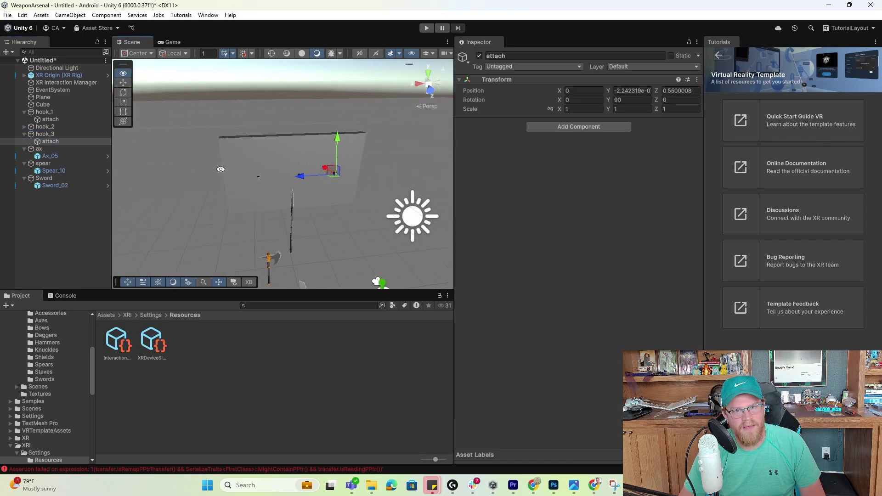
# Step: Open the Android build profile, refresh the connected devices and check the run device choices
pyautogui.click(8, 15)
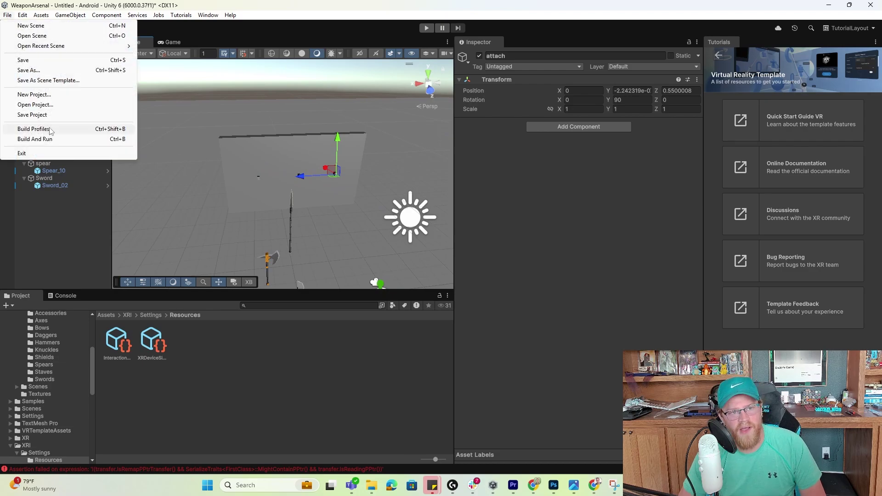
pyautogui.click(33, 129)
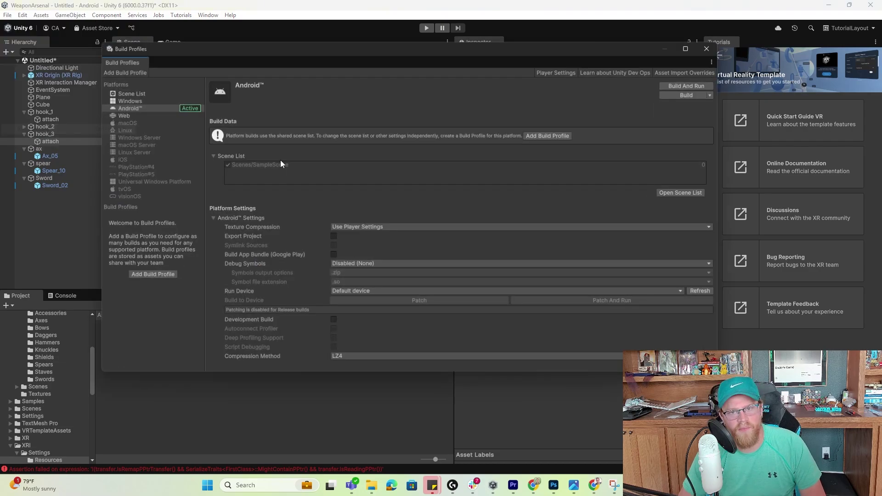
pyautogui.click(681, 292)
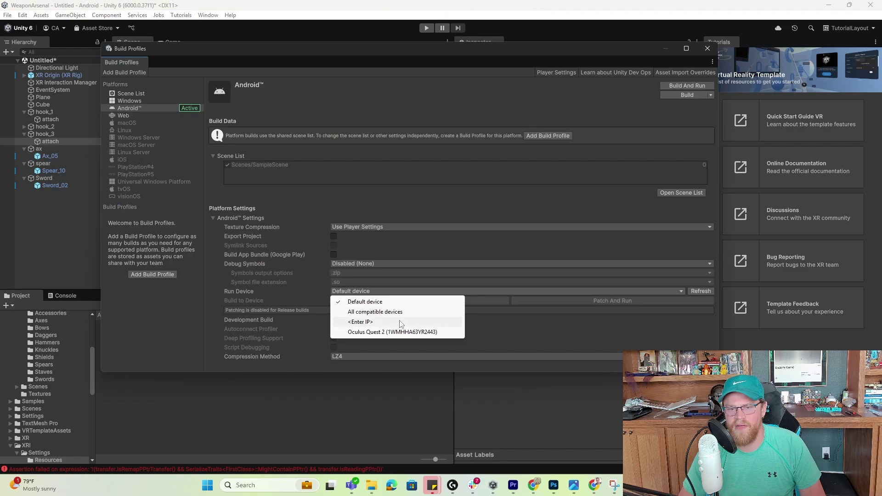
pyautogui.click(696, 291)
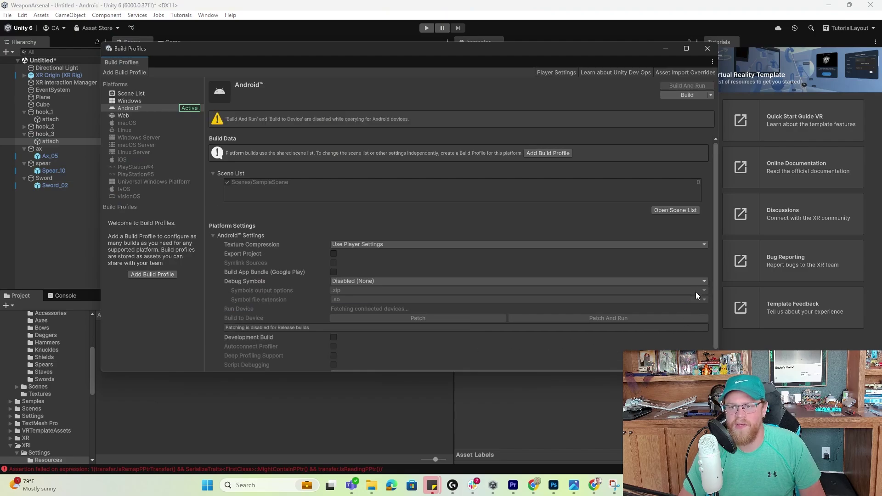
pyautogui.click(661, 291)
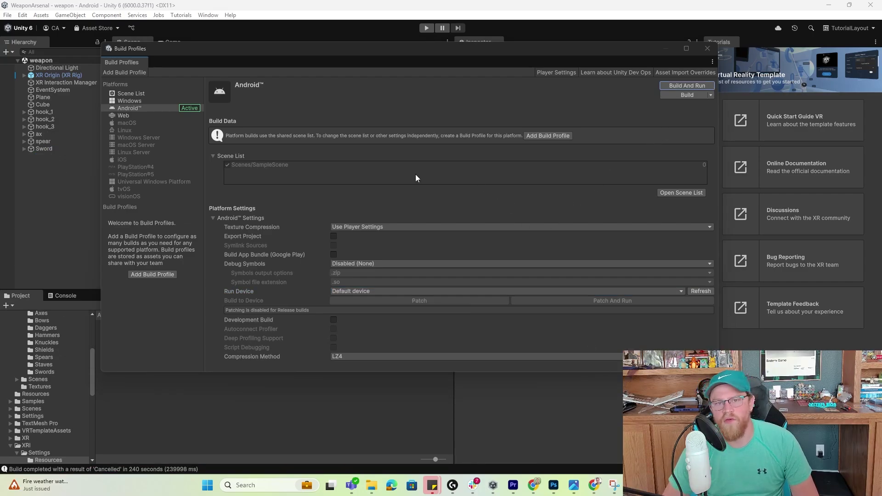
# Step: Replace SampleScene with the open weapon scene in the build's scene list, and return to the Android platform settings
pyautogui.click(144, 93)
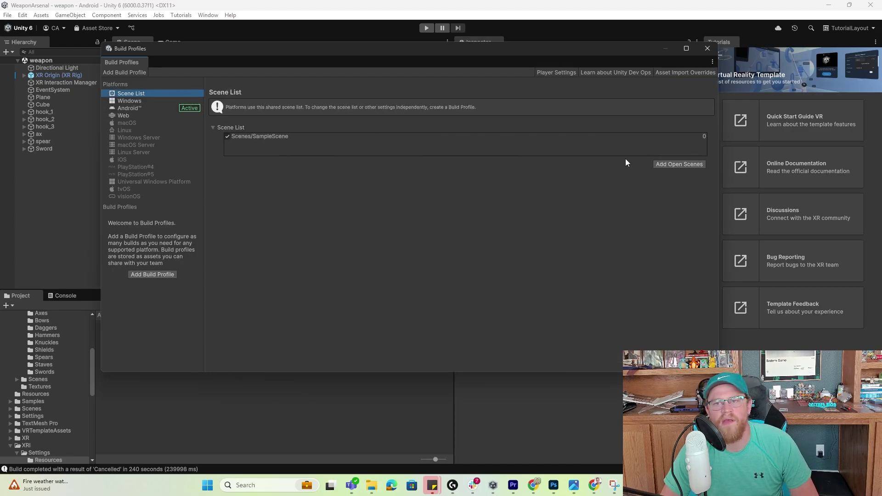
pyautogui.click(280, 136)
pyautogui.rightClick(281, 137)
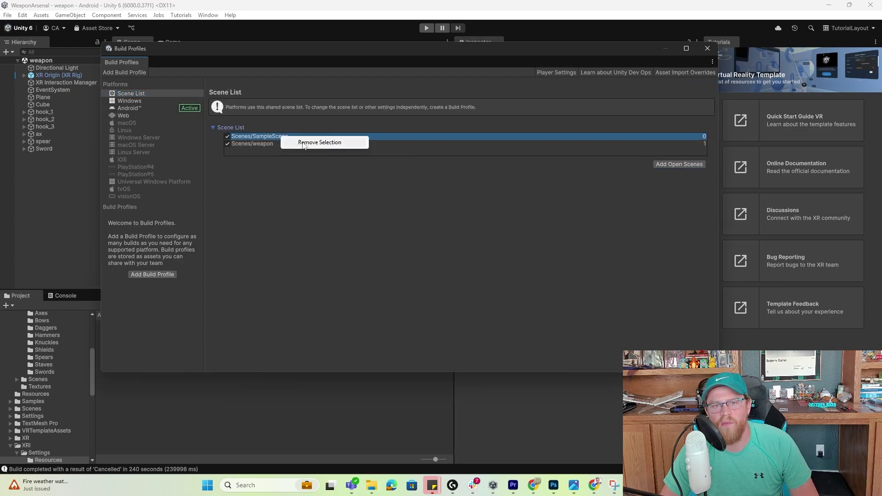
pyautogui.click(292, 143)
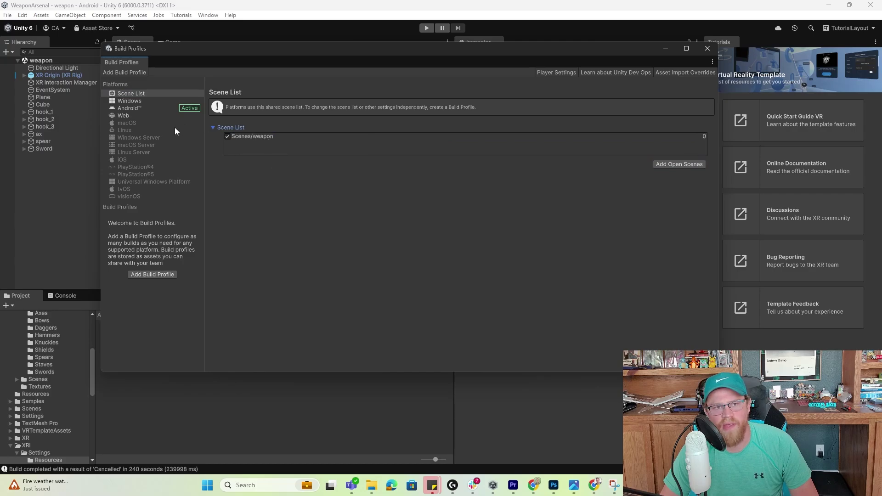
pyautogui.click(130, 109)
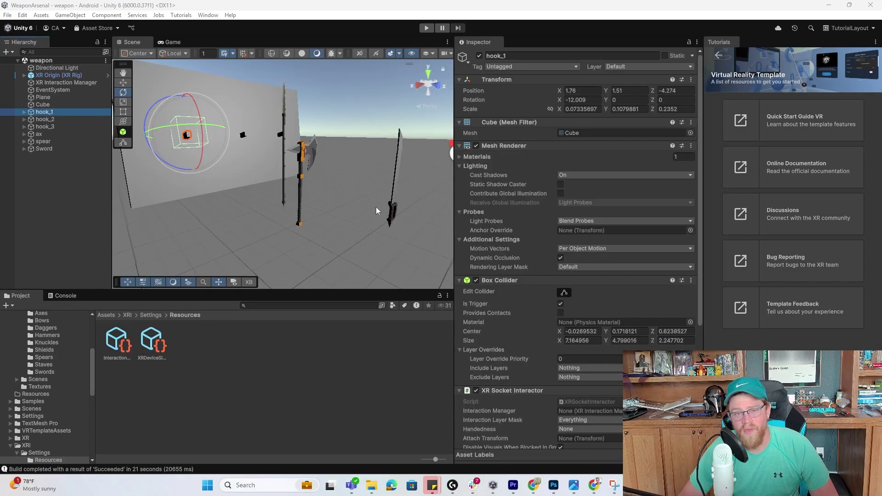
# Step: Select the ax, spear and Sword together and set their XR Grab Interactable movement type to Kinematic
pyautogui.keyDown('alt'); pyautogui.moveTo(376, 211); pyautogui.dragTo(324, 225); pyautogui.keyUp('alt')
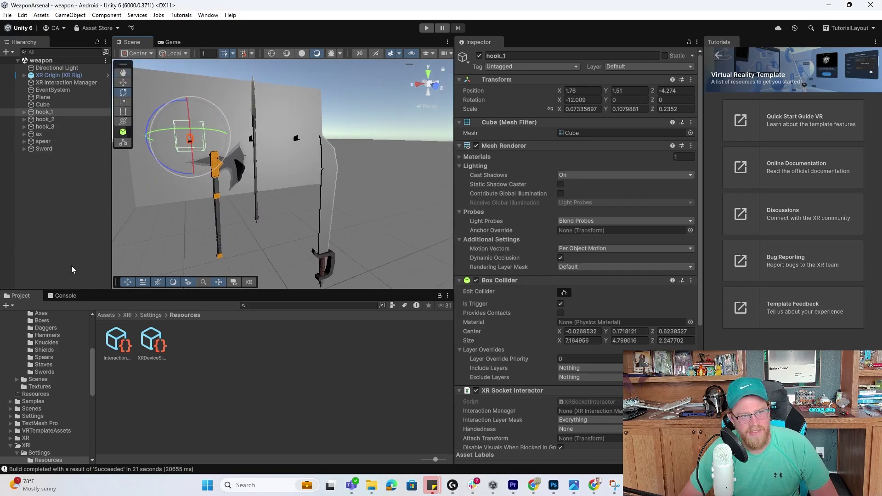
pyautogui.click(39, 134)
pyautogui.keyDown('ctrl'); pyautogui.click(43, 142); pyautogui.keyUp('ctrl')
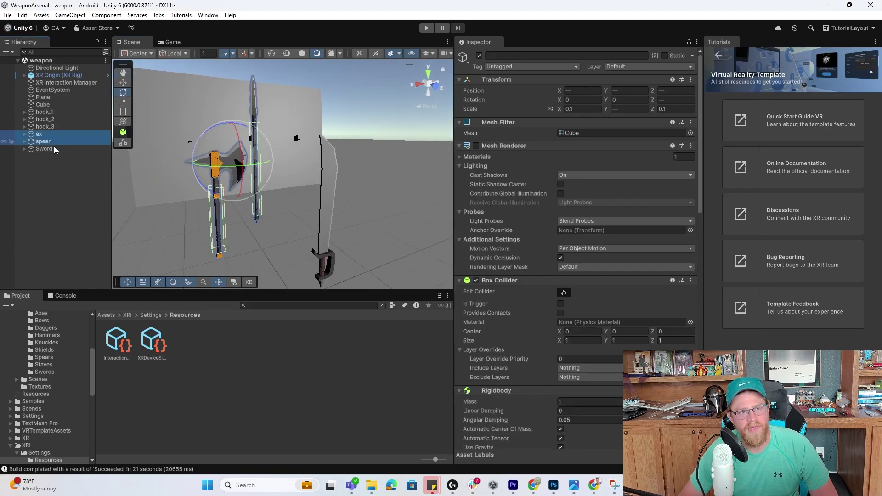
pyautogui.keyDown('alt'); pyautogui.moveTo(367, 238); pyautogui.dragTo(397, 220); pyautogui.keyUp('alt')
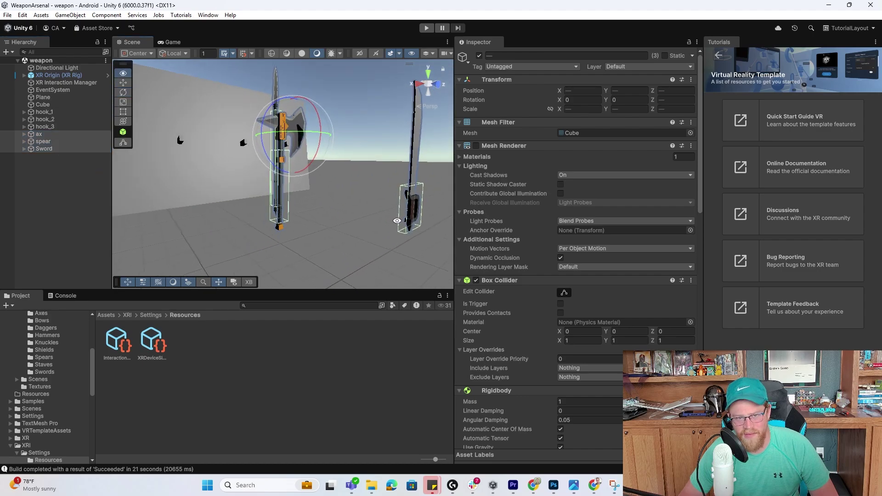
pyautogui.scroll(-5, 547, 322)
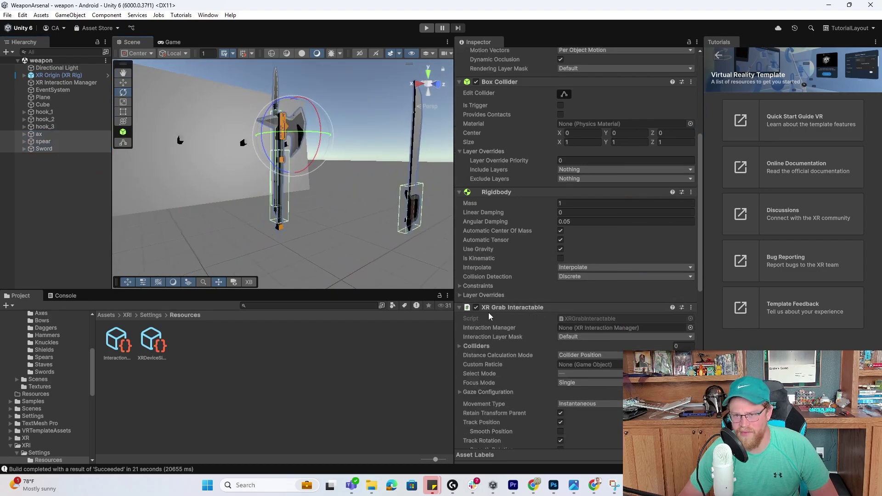
pyautogui.scroll(-1, 522, 311)
pyautogui.scroll(-1, 522, 309)
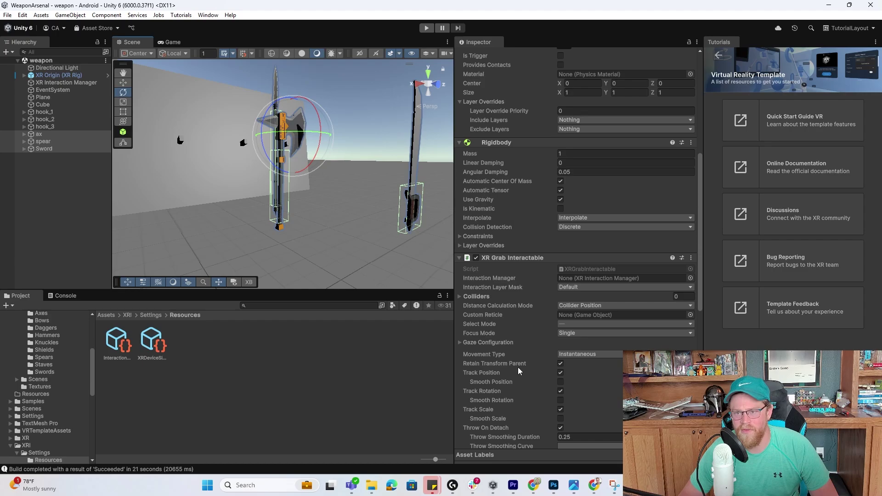
pyautogui.click(605, 355)
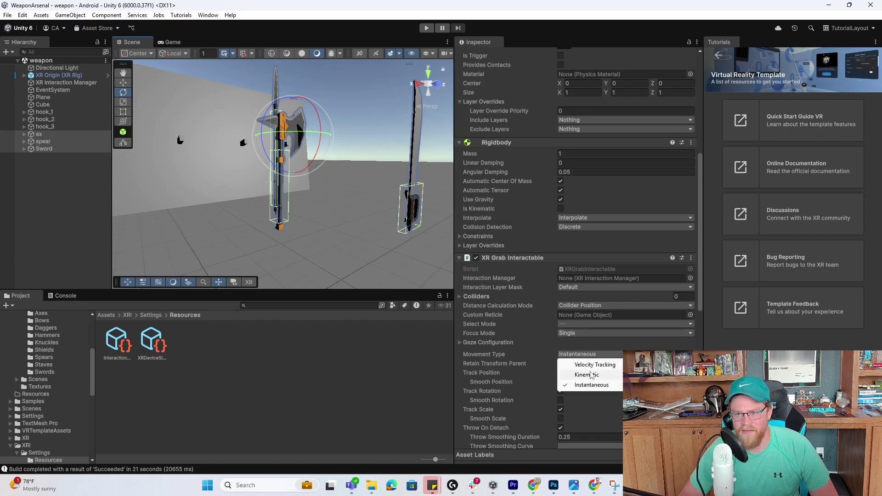
# Step: Enable Smooth Position and Smooth Rotation in the grab settings of the three selected weapons
pyautogui.scroll(-2, 597, 375)
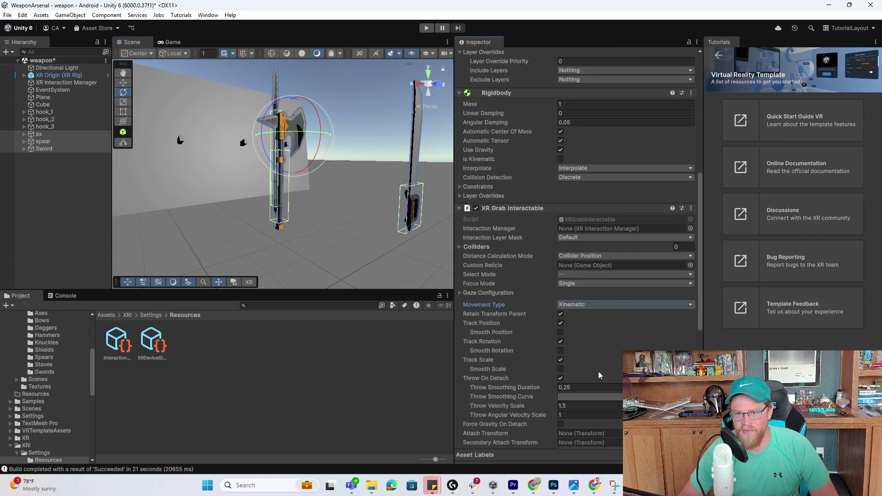
pyautogui.click(560, 332)
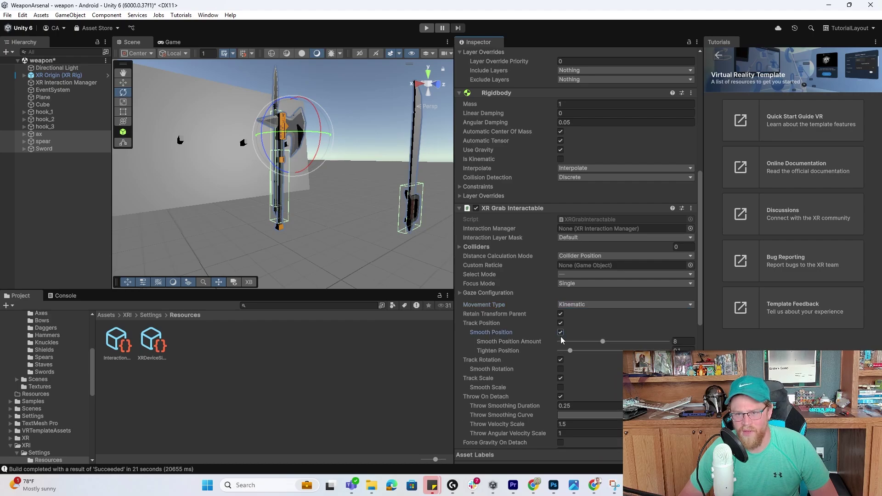
pyautogui.click(561, 369)
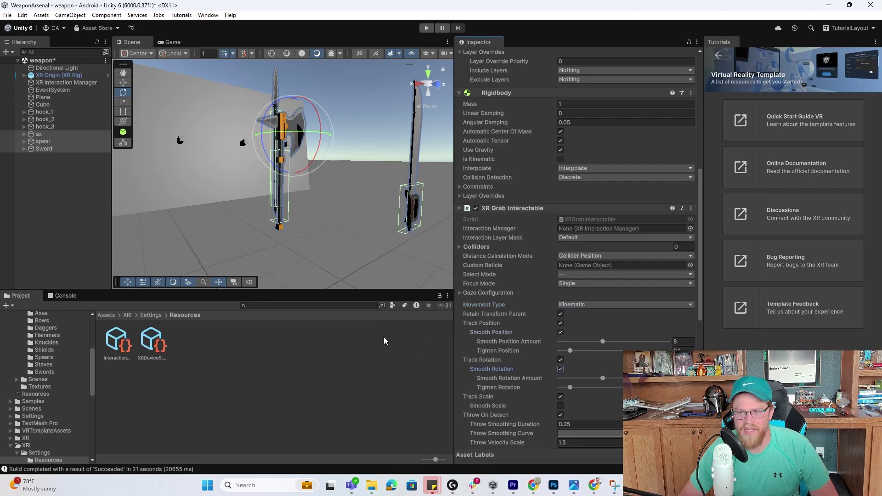
pyautogui.keyDown('alt'); pyautogui.moveTo(378, 232); pyautogui.dragTo(298, 192); pyautogui.keyUp('alt')
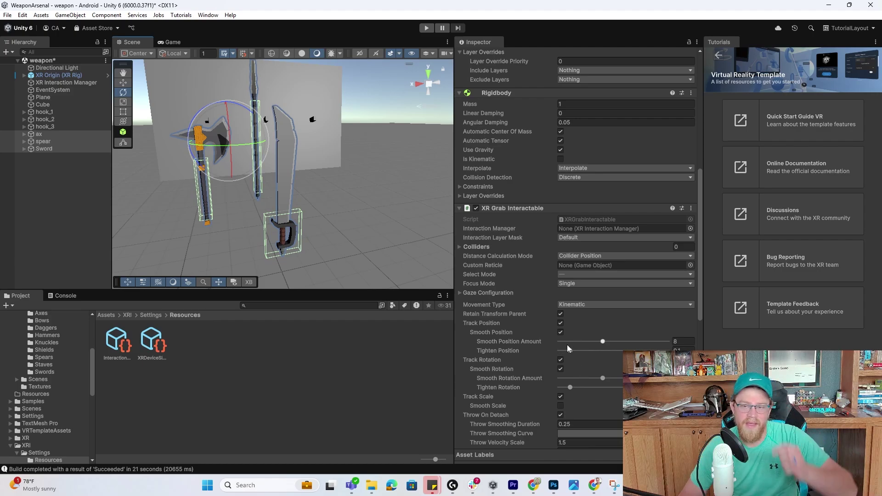
pyautogui.keyDown('alt'); pyautogui.moveTo(357, 238); pyautogui.dragTo(365, 208); pyautogui.keyUp('alt')
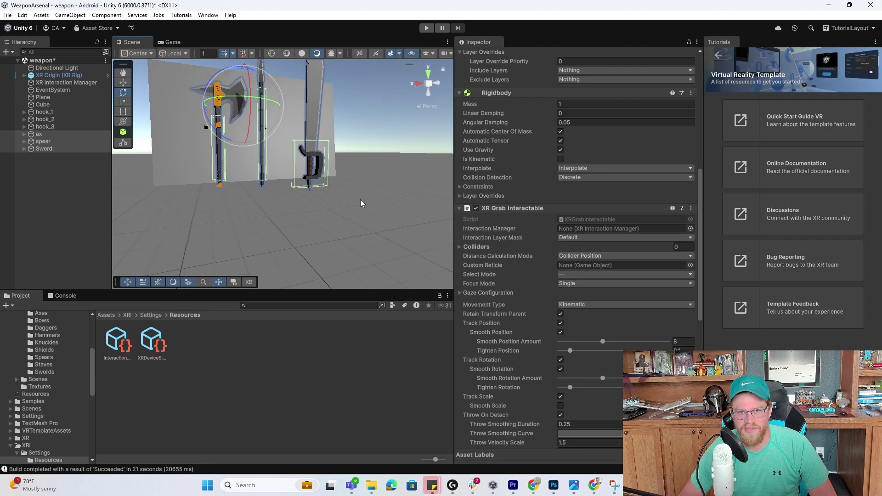
pyautogui.keyDown('alt'); pyautogui.moveTo(304, 176); pyautogui.dragTo(260, 162); pyautogui.keyUp('alt')
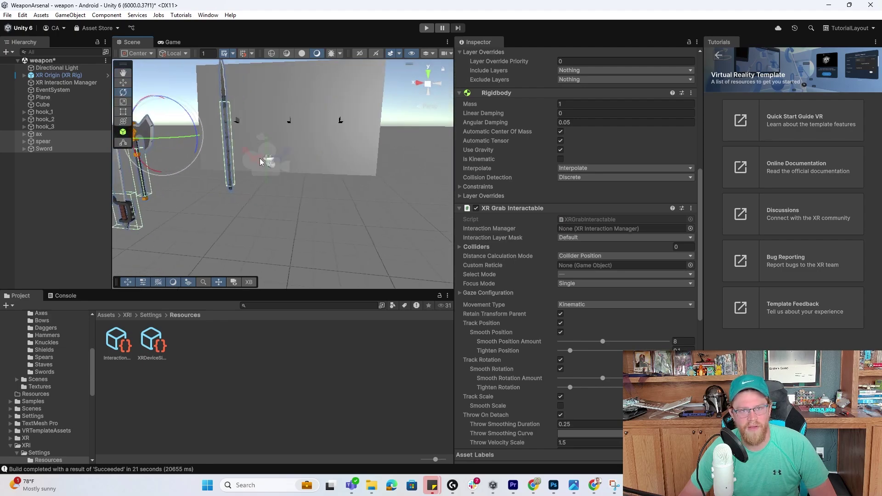
pyautogui.keyDown('alt'); pyautogui.moveTo(323, 96); pyautogui.dragTo(283, 147); pyautogui.keyUp('alt')
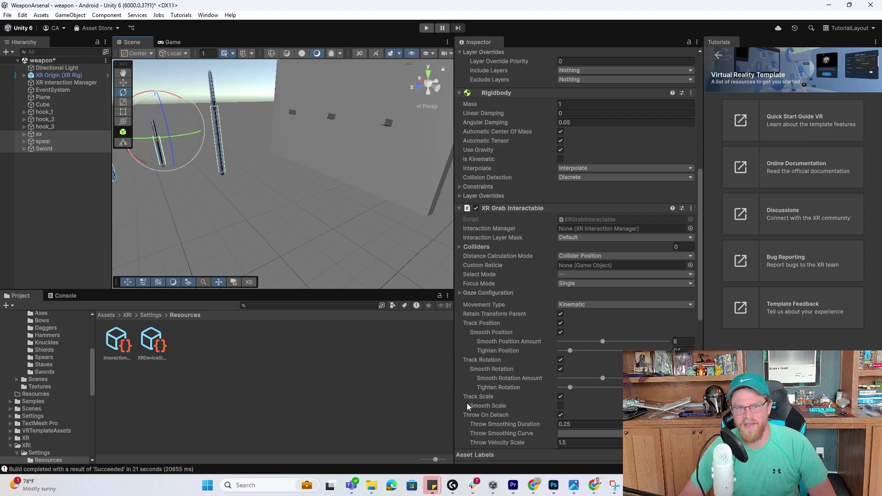
pyautogui.keyDown('alt'); pyautogui.moveTo(244, 264); pyautogui.dragTo(337, 209); pyautogui.keyUp('alt')
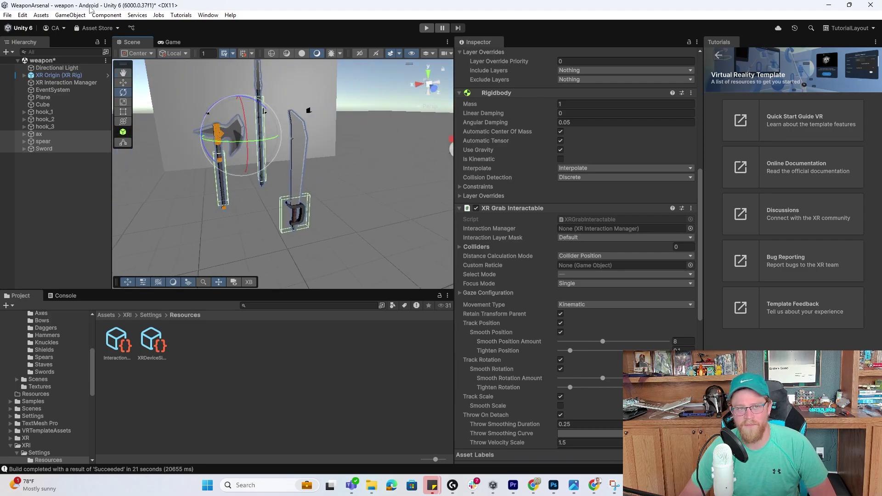
# Step: Open the Android build profile and start Build And Run for the weapon scene
pyautogui.click(7, 15)
pyautogui.click(62, 129)
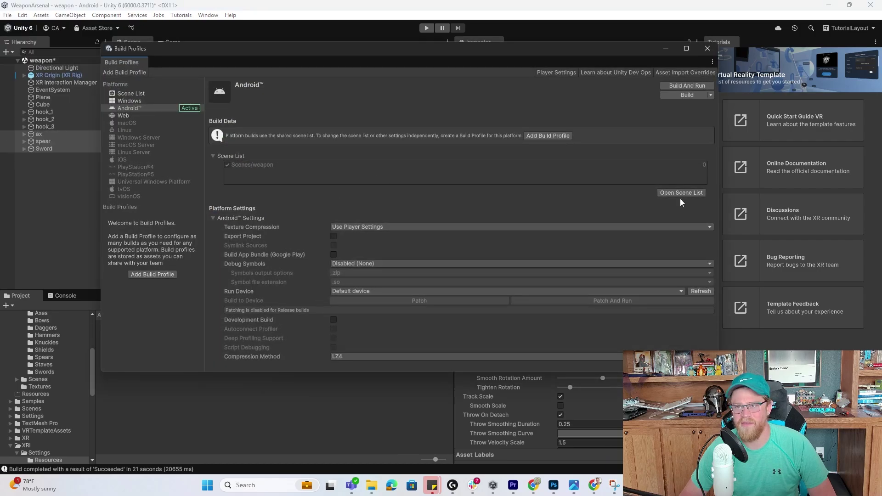
pyautogui.click(680, 86)
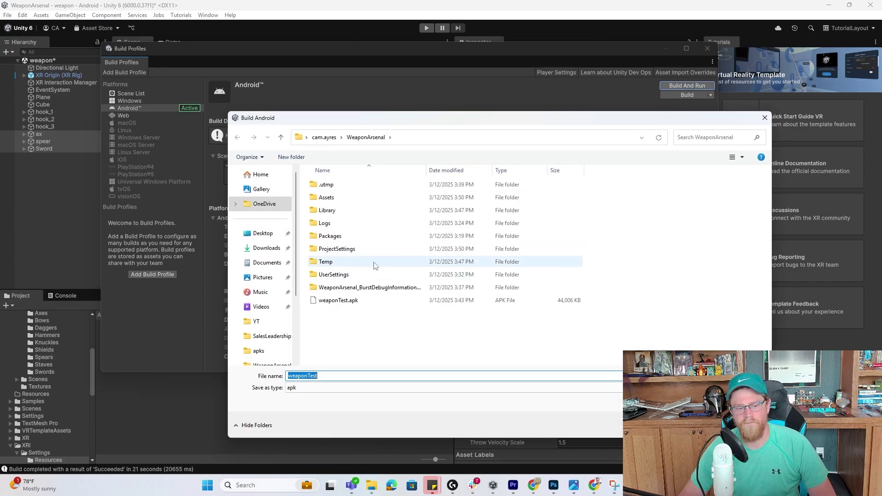